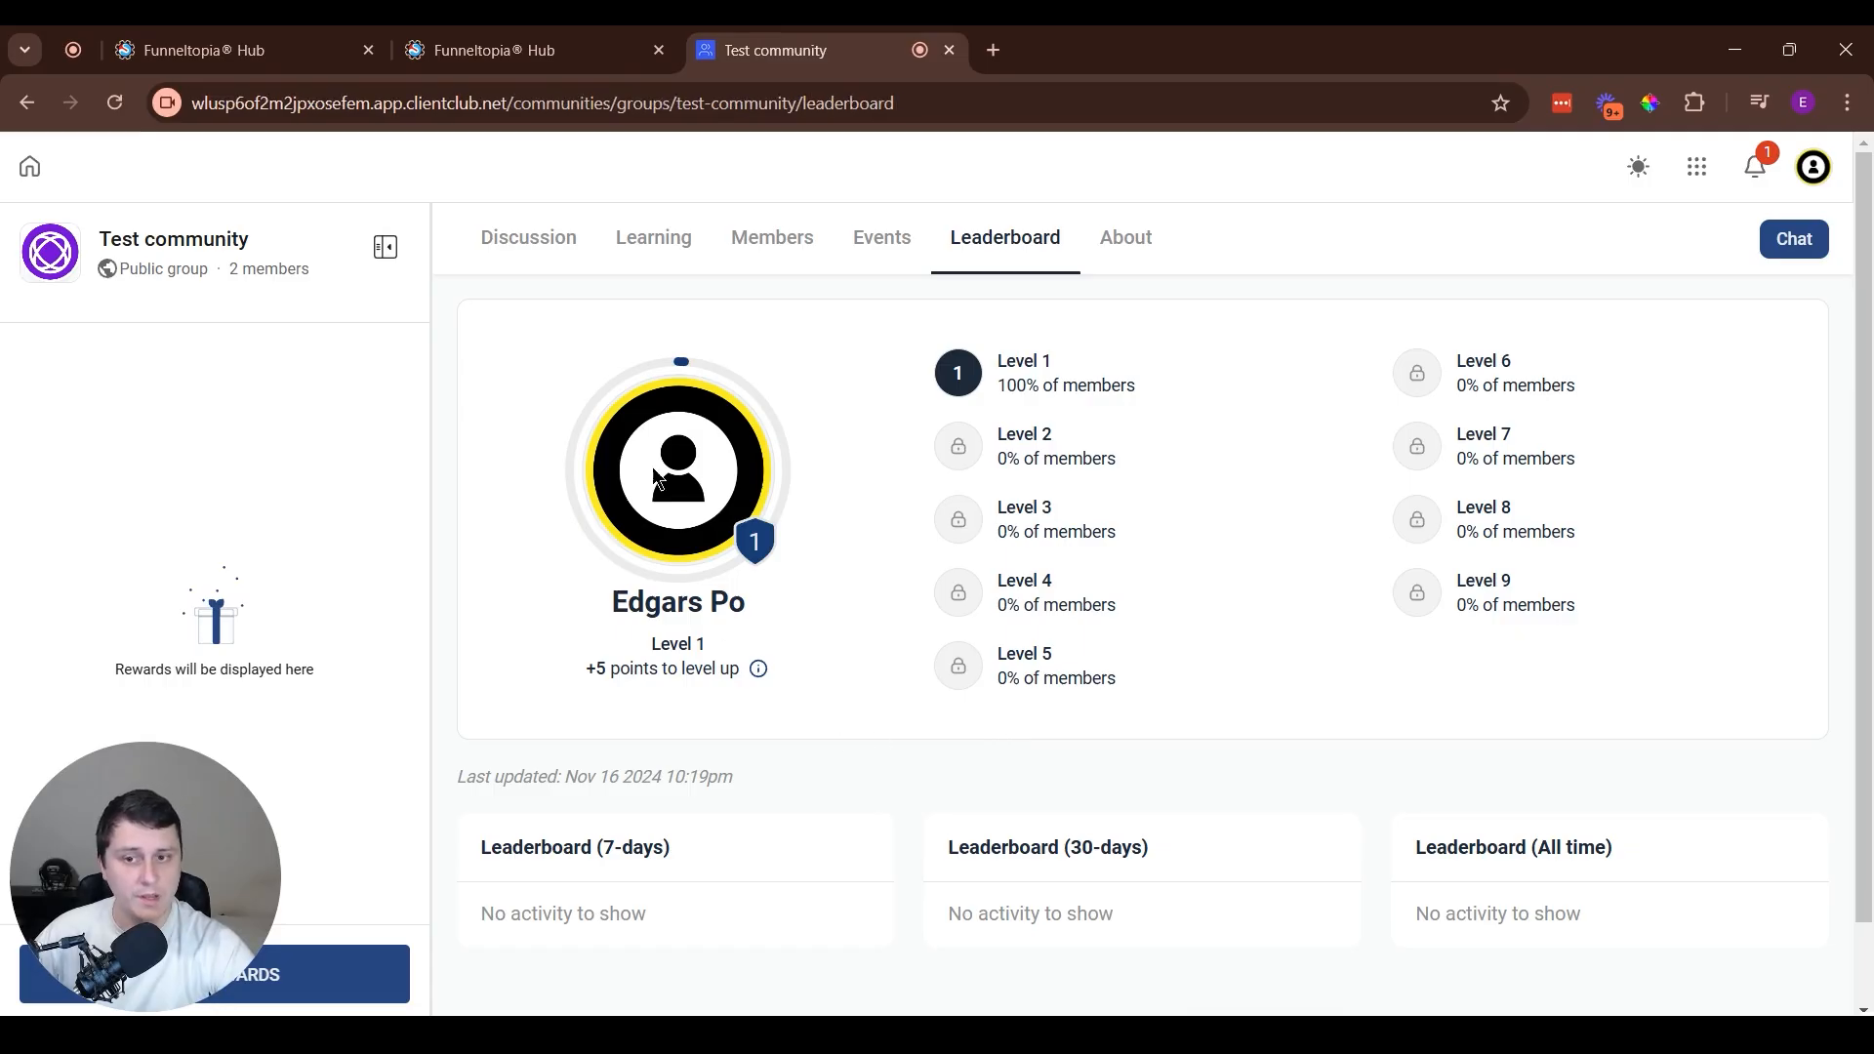
Review the Points & Levels explanation and the period leaderboards on the Test community leaderboard page.
click(759, 670)
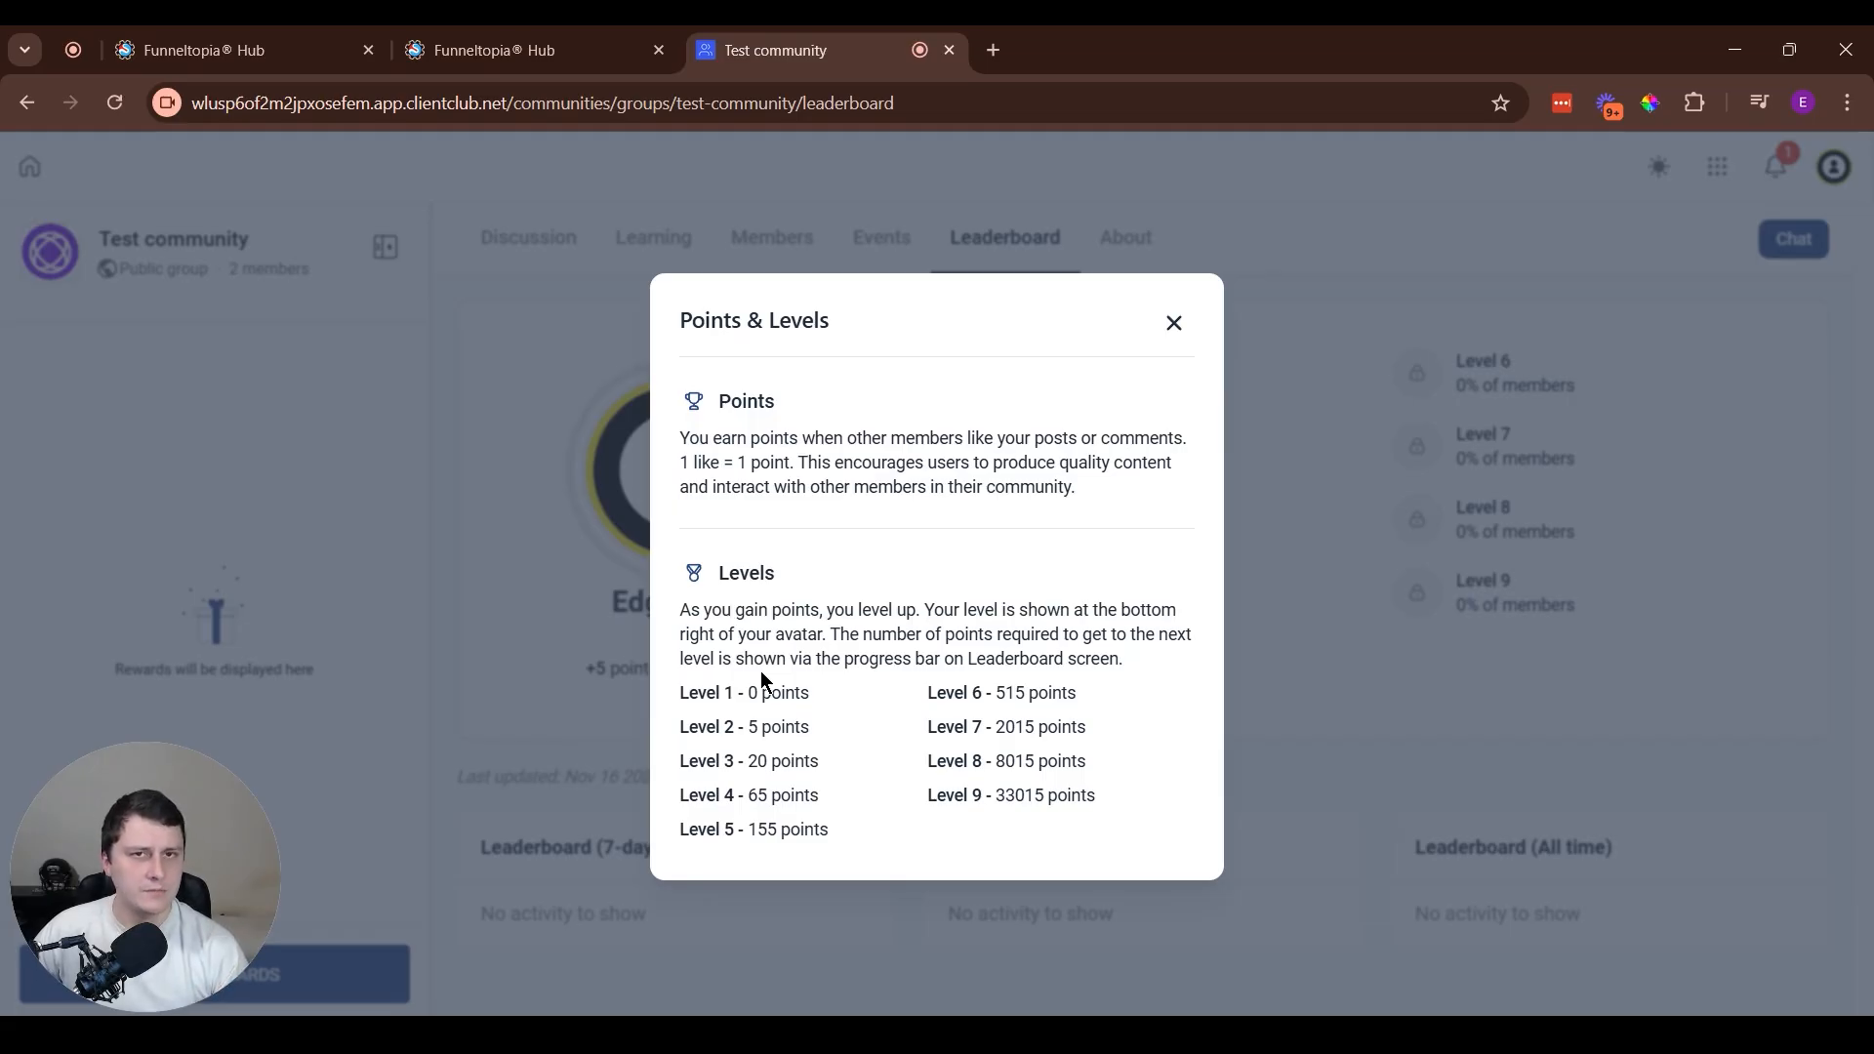
drag(720, 659, 862, 823)
click(1031, 750)
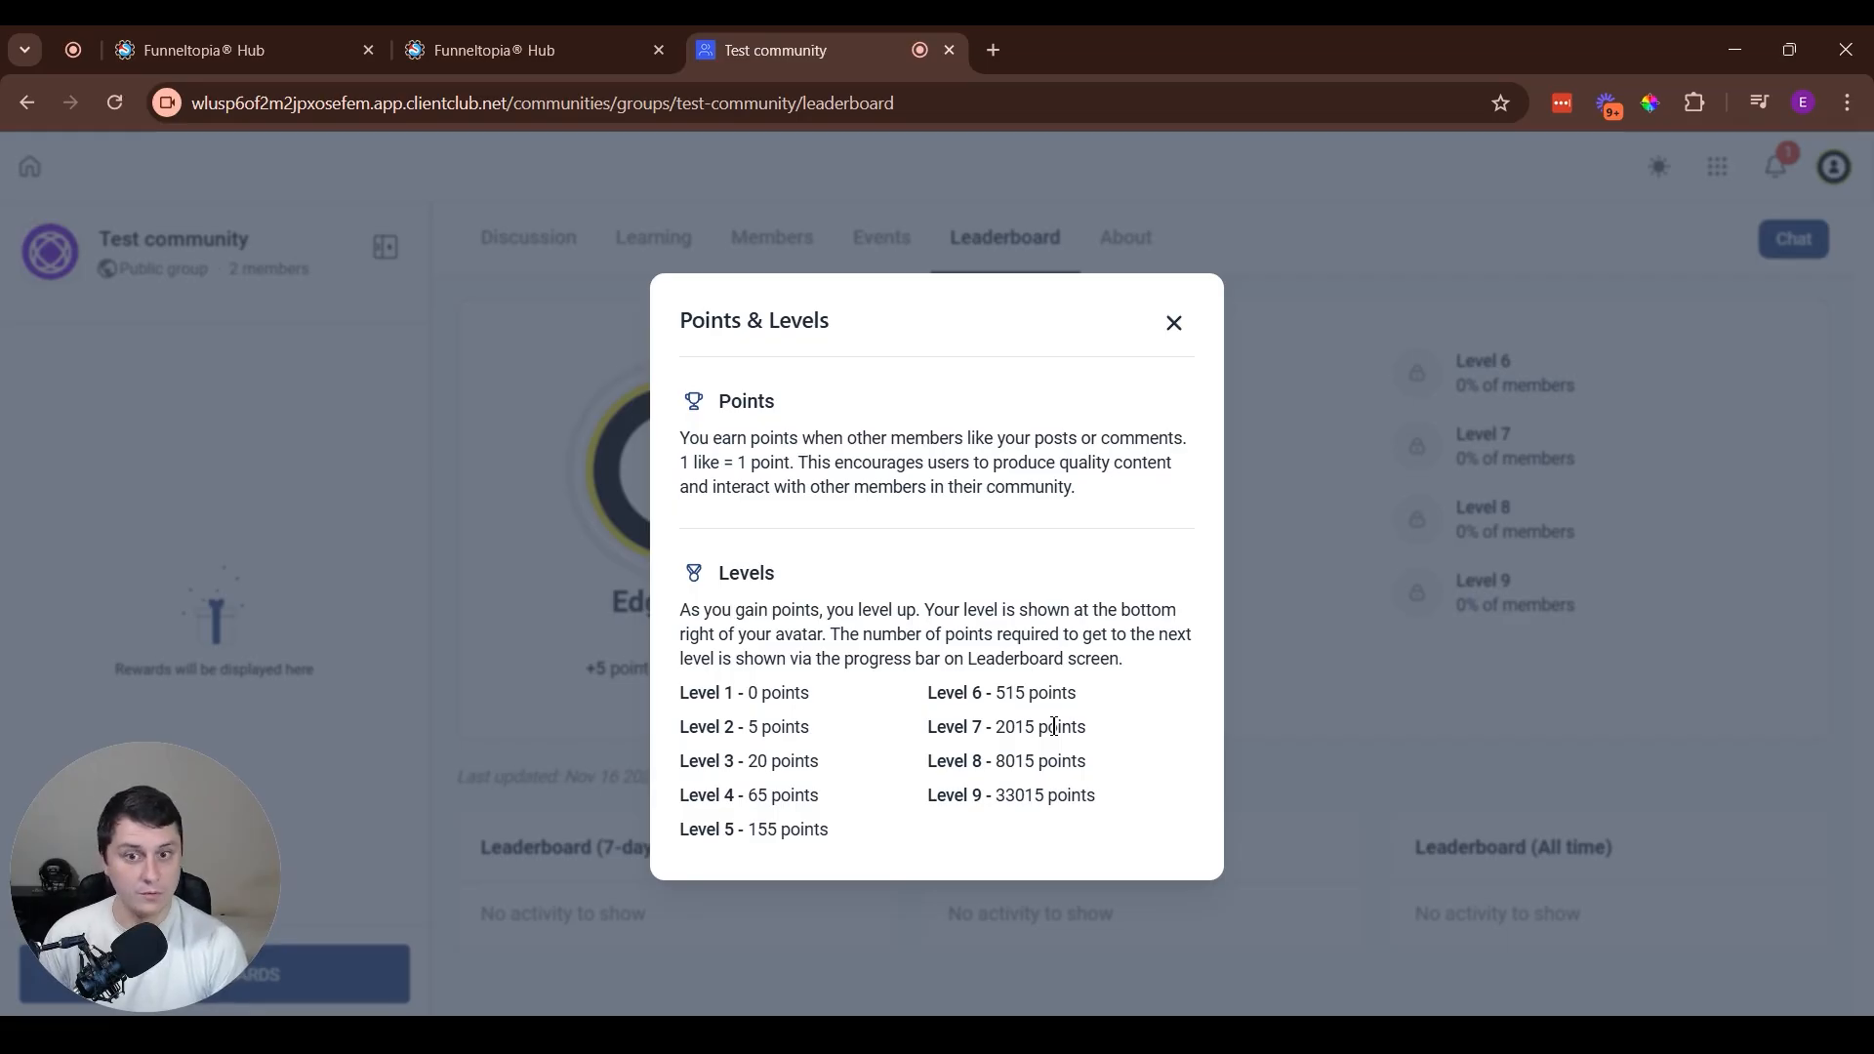
click(1174, 323)
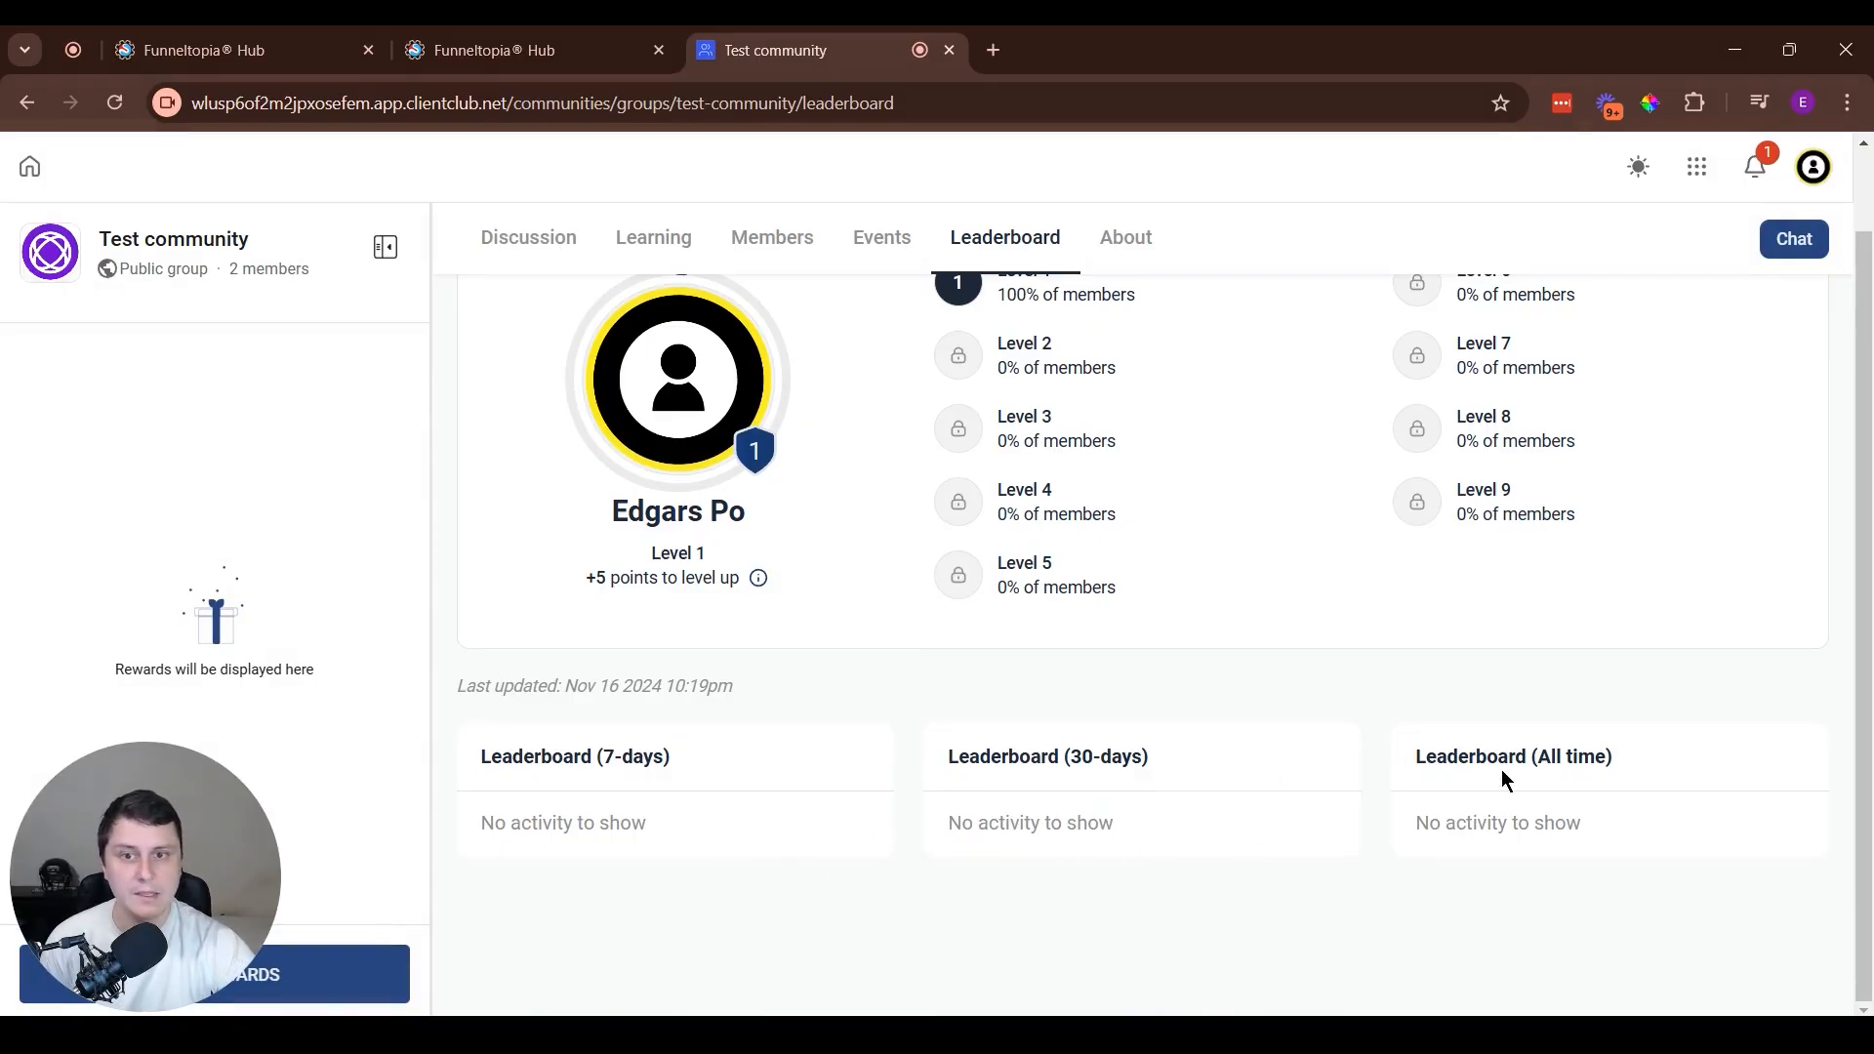
scroll(1513, 781, up, 1)
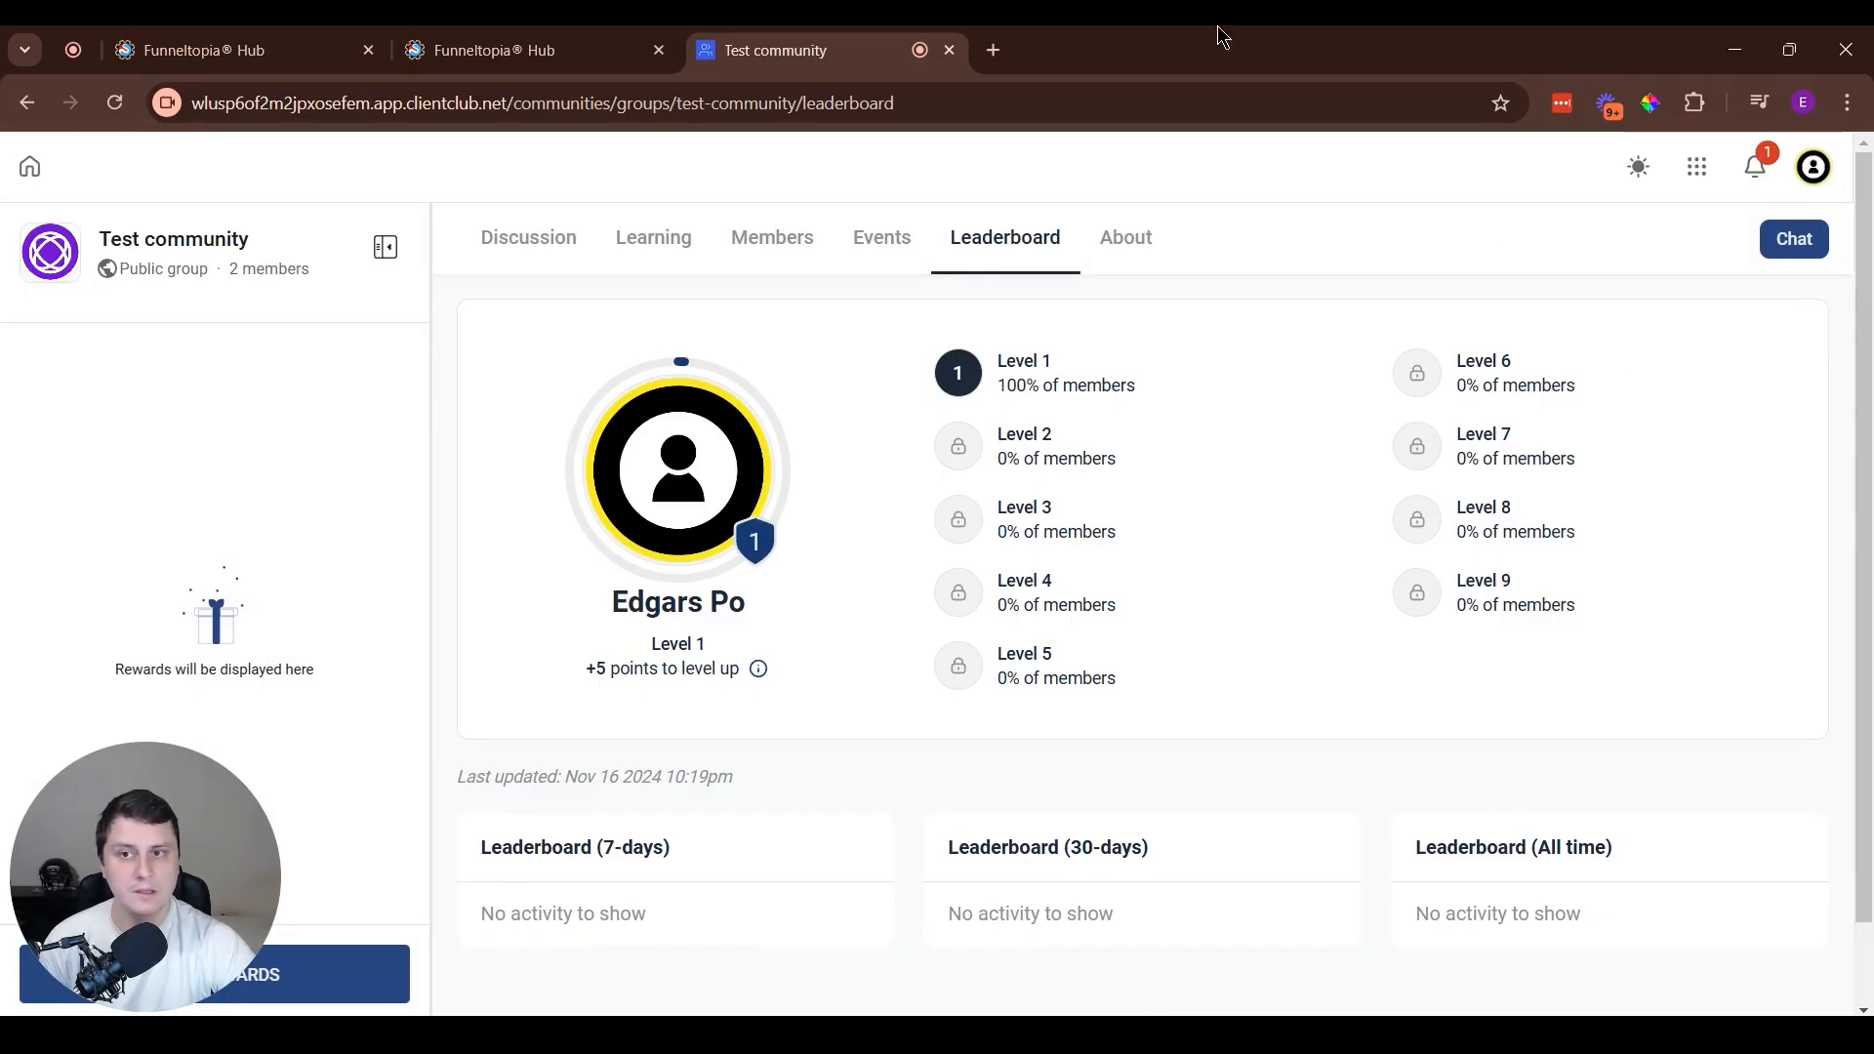
click(537, 30)
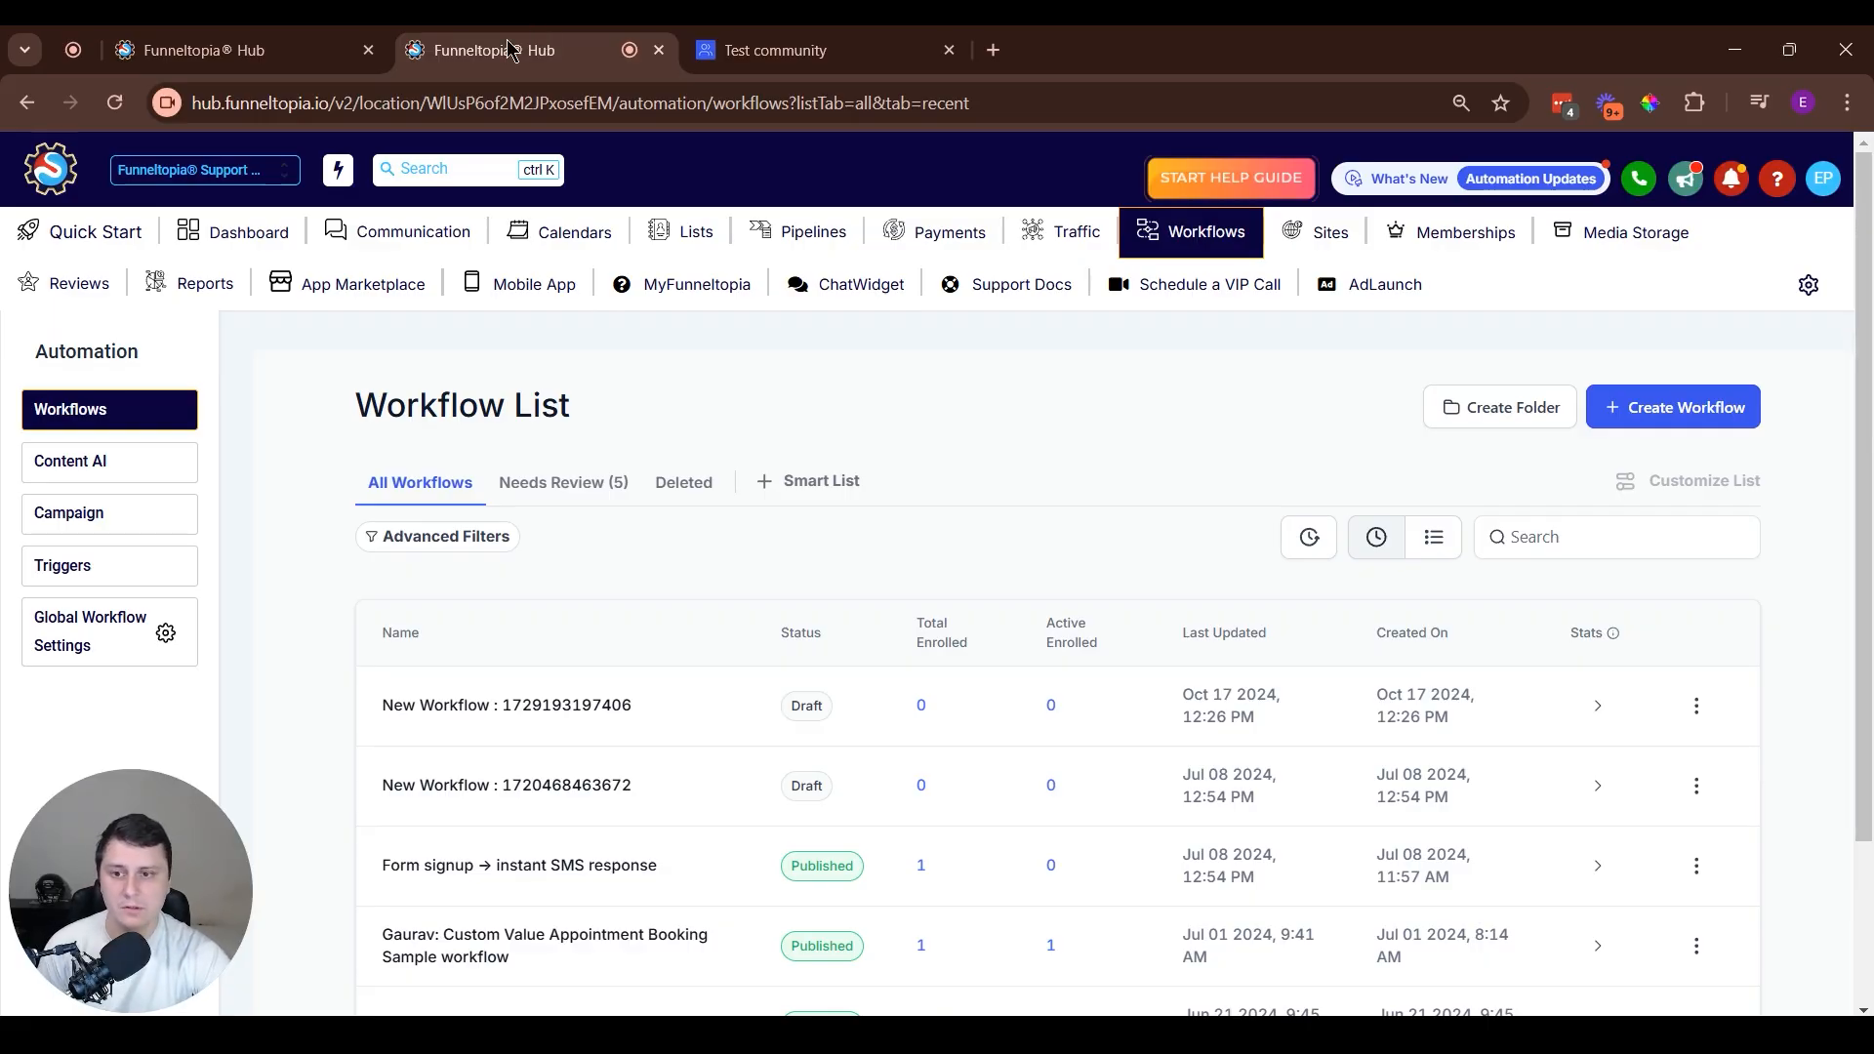
click(606, 708)
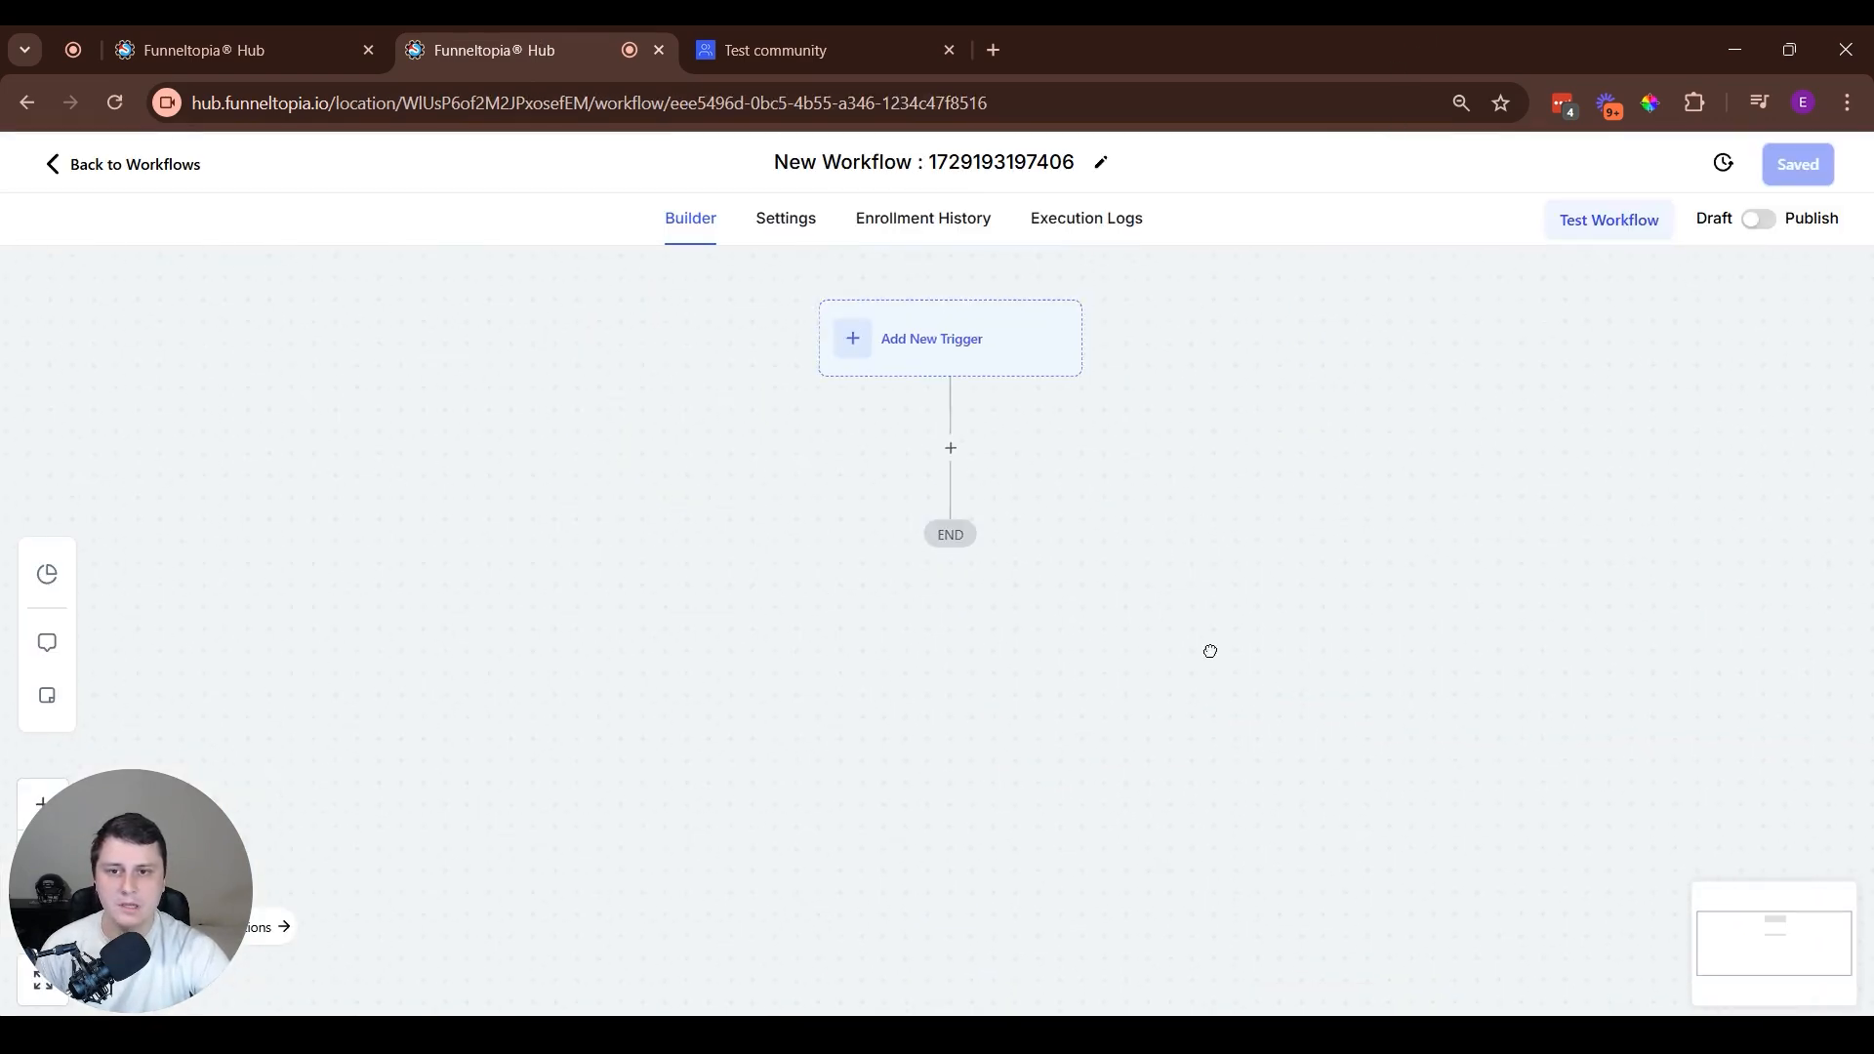
click(999, 400)
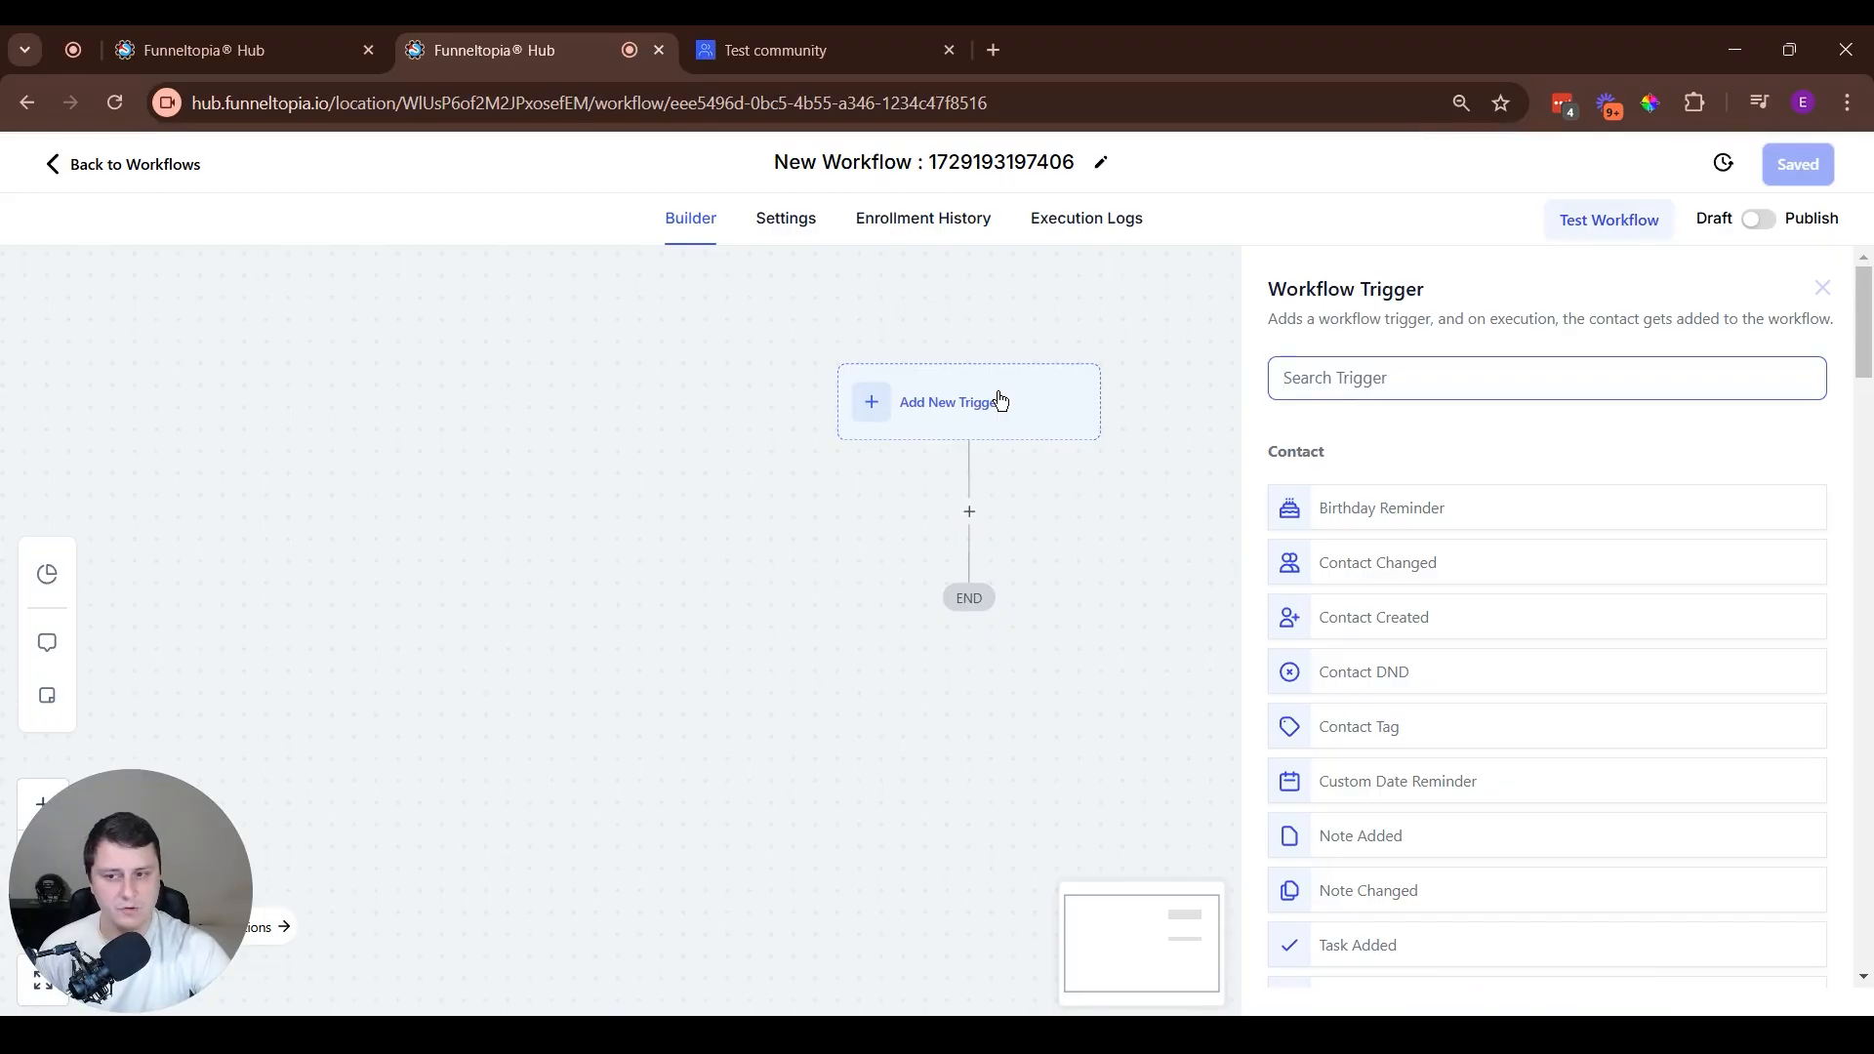
Switch to the Test community leaderboard and examine its Level 4 entry.
click(927, 37)
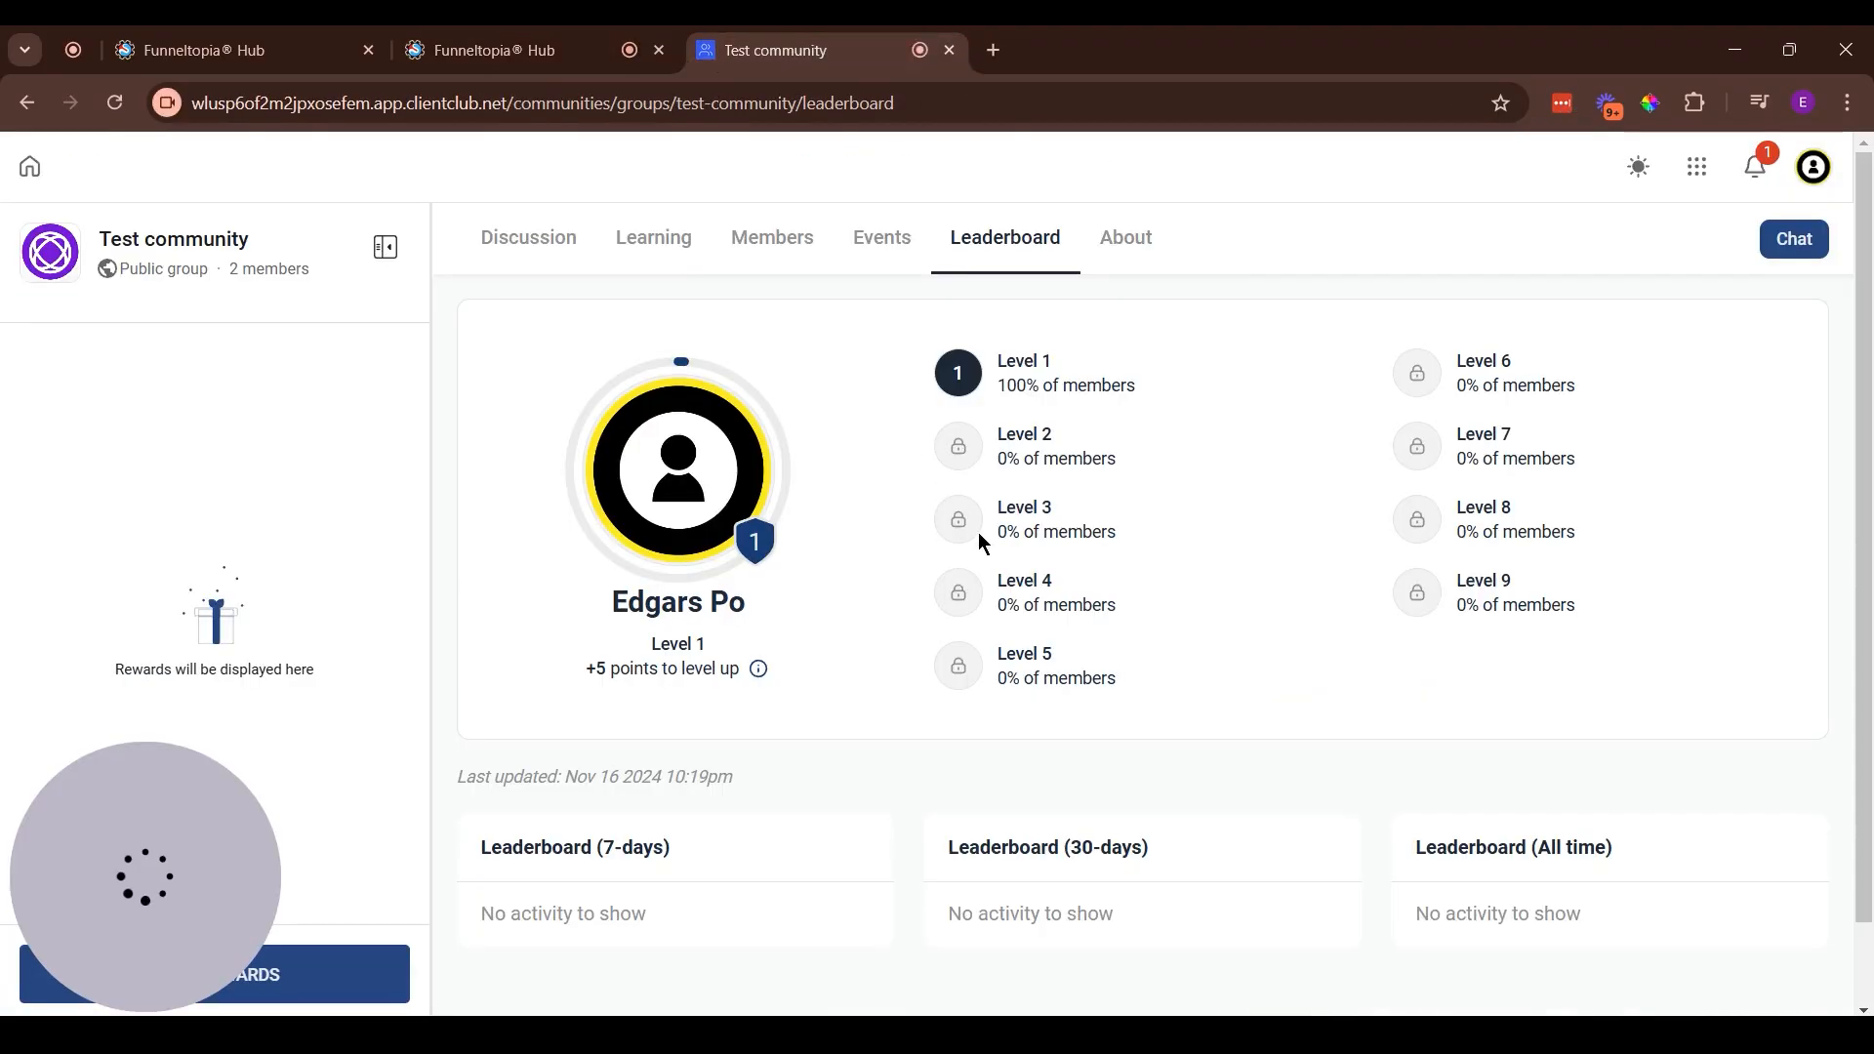
drag(1003, 579, 1127, 586)
click(1270, 593)
drag(1010, 580, 1130, 598)
click(1129, 598)
Return to the workflow, search the triggers for "community" and choose Community Group Member Leaderboard Level Changed.
click(633, 37)
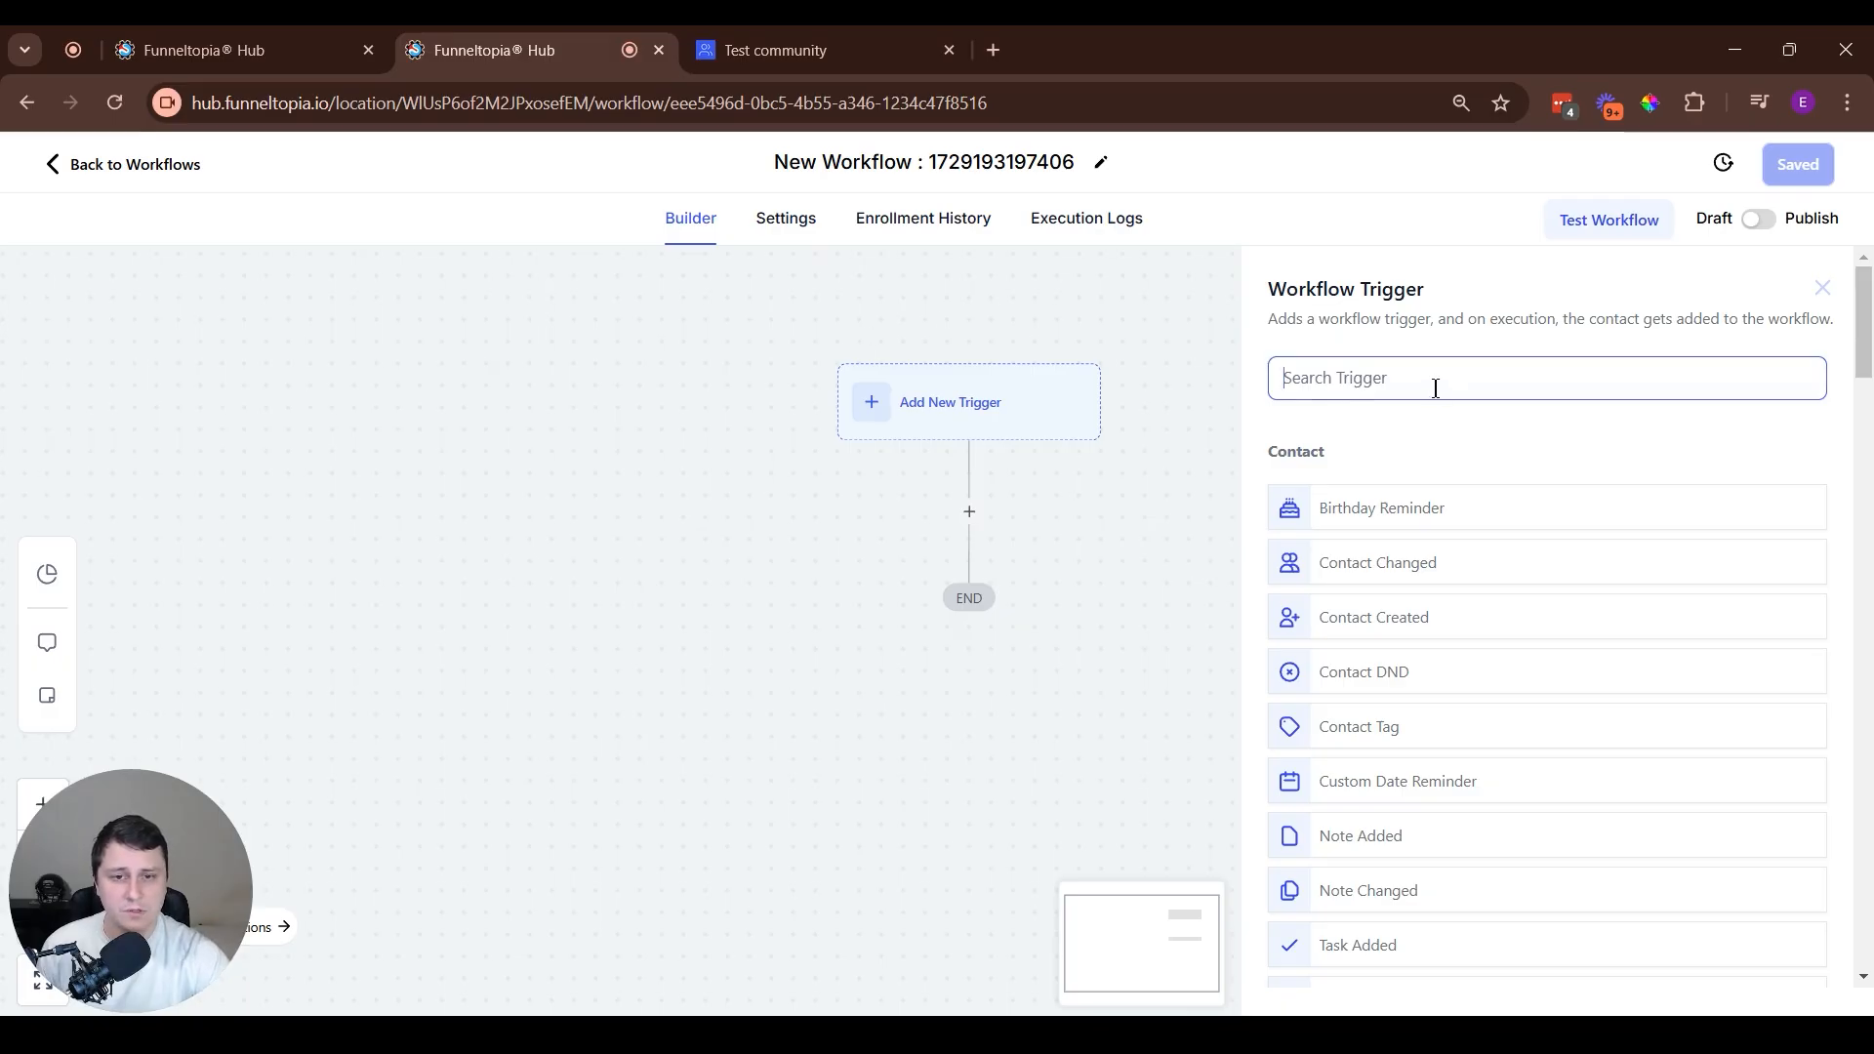
text(co)
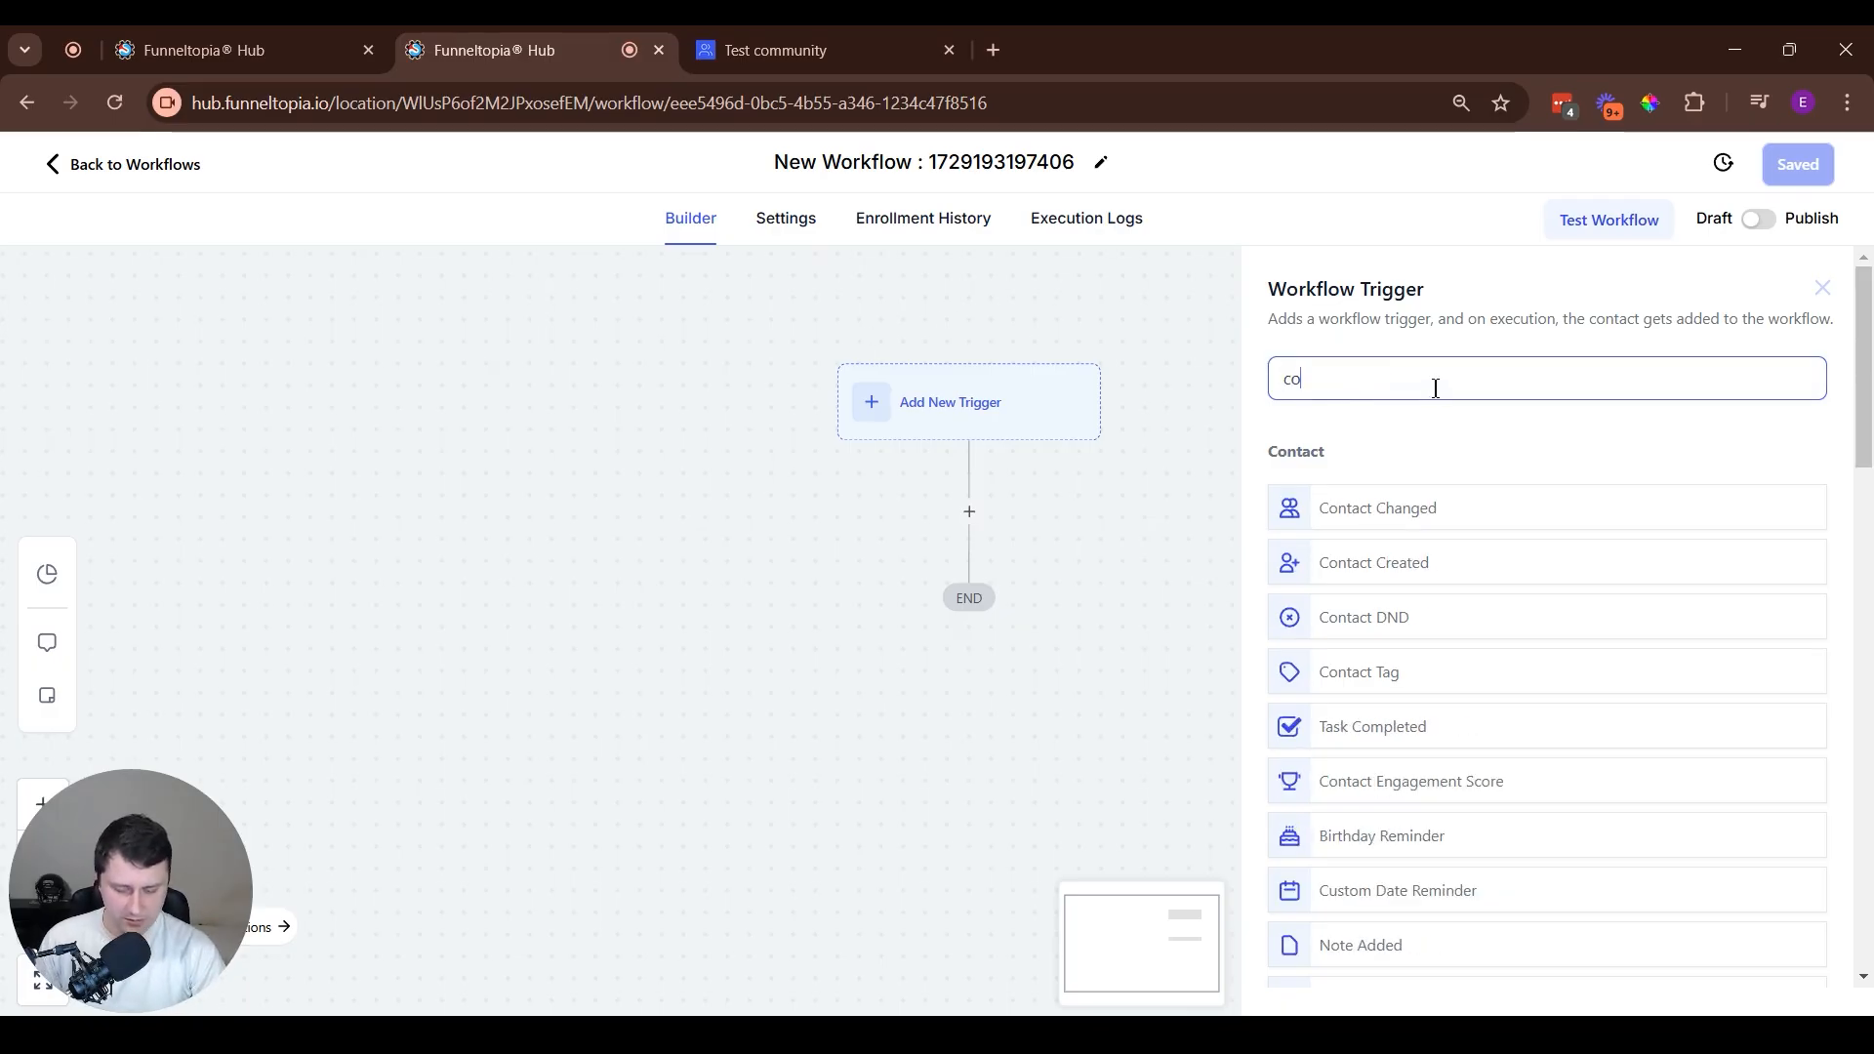
text(mmunity)
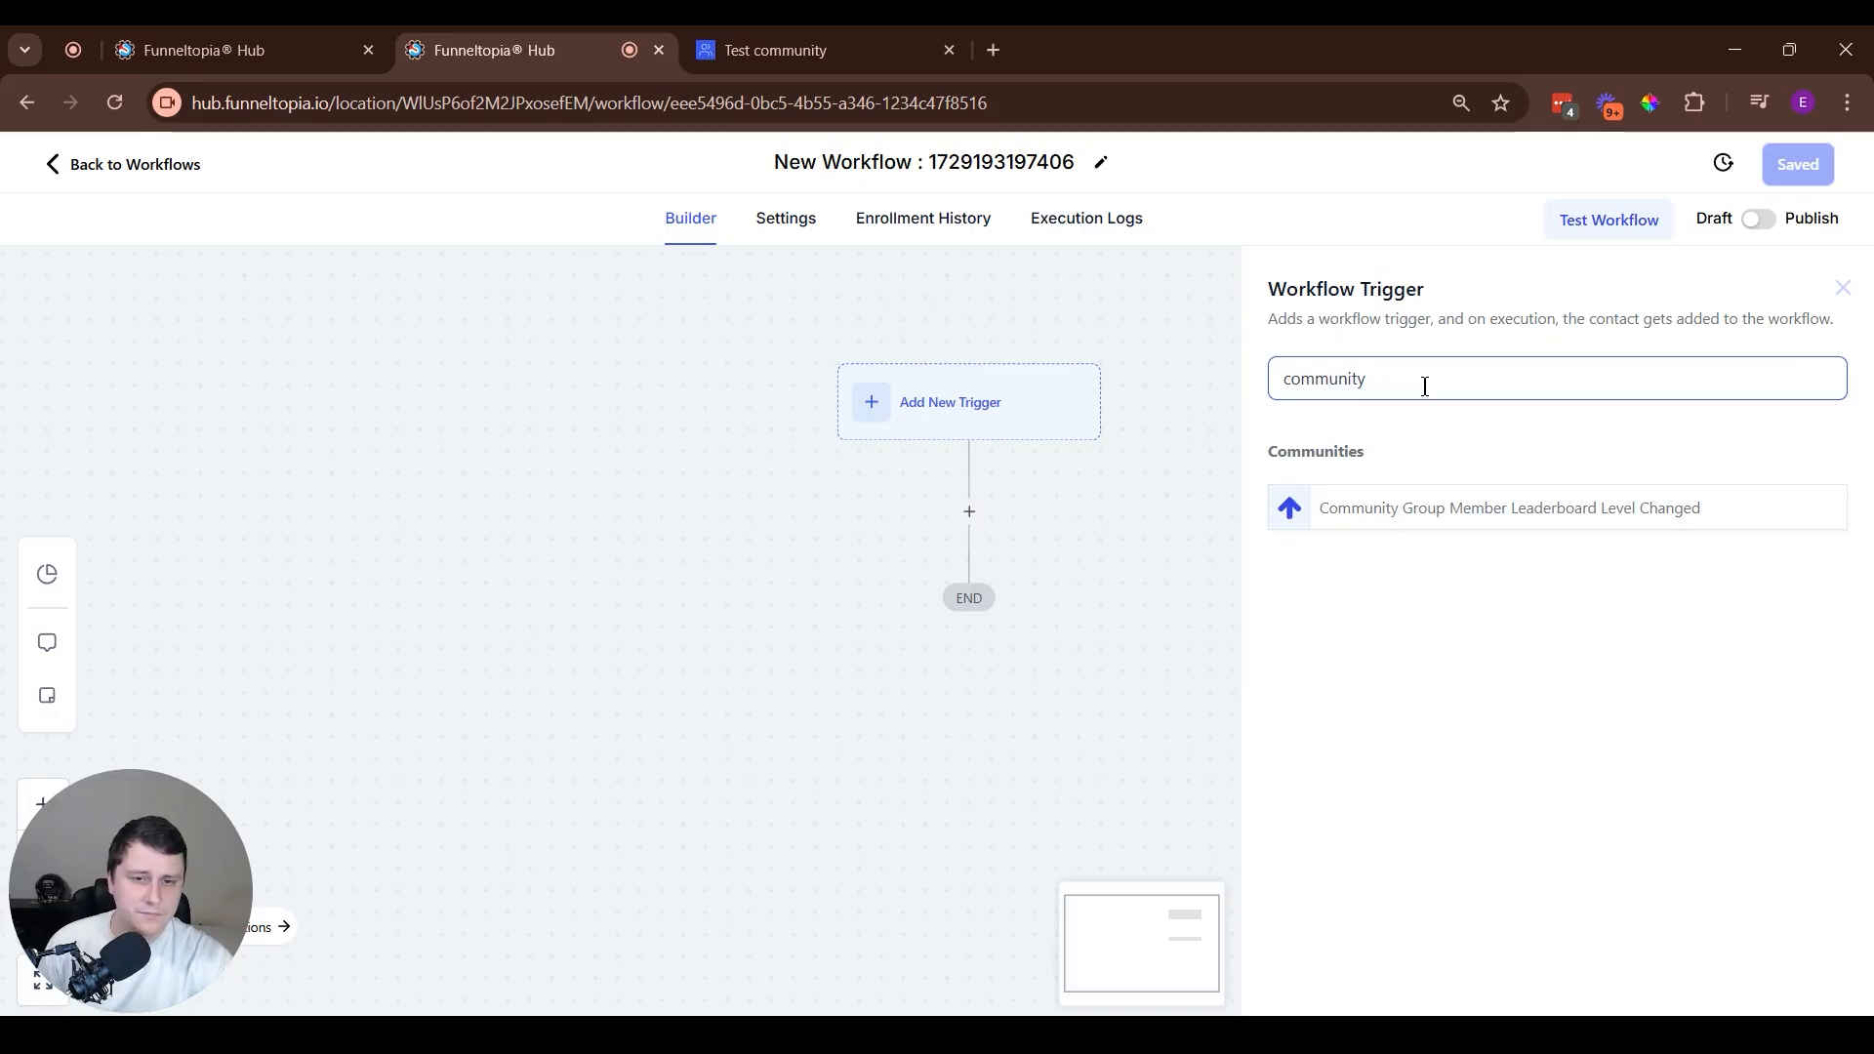
click(1684, 510)
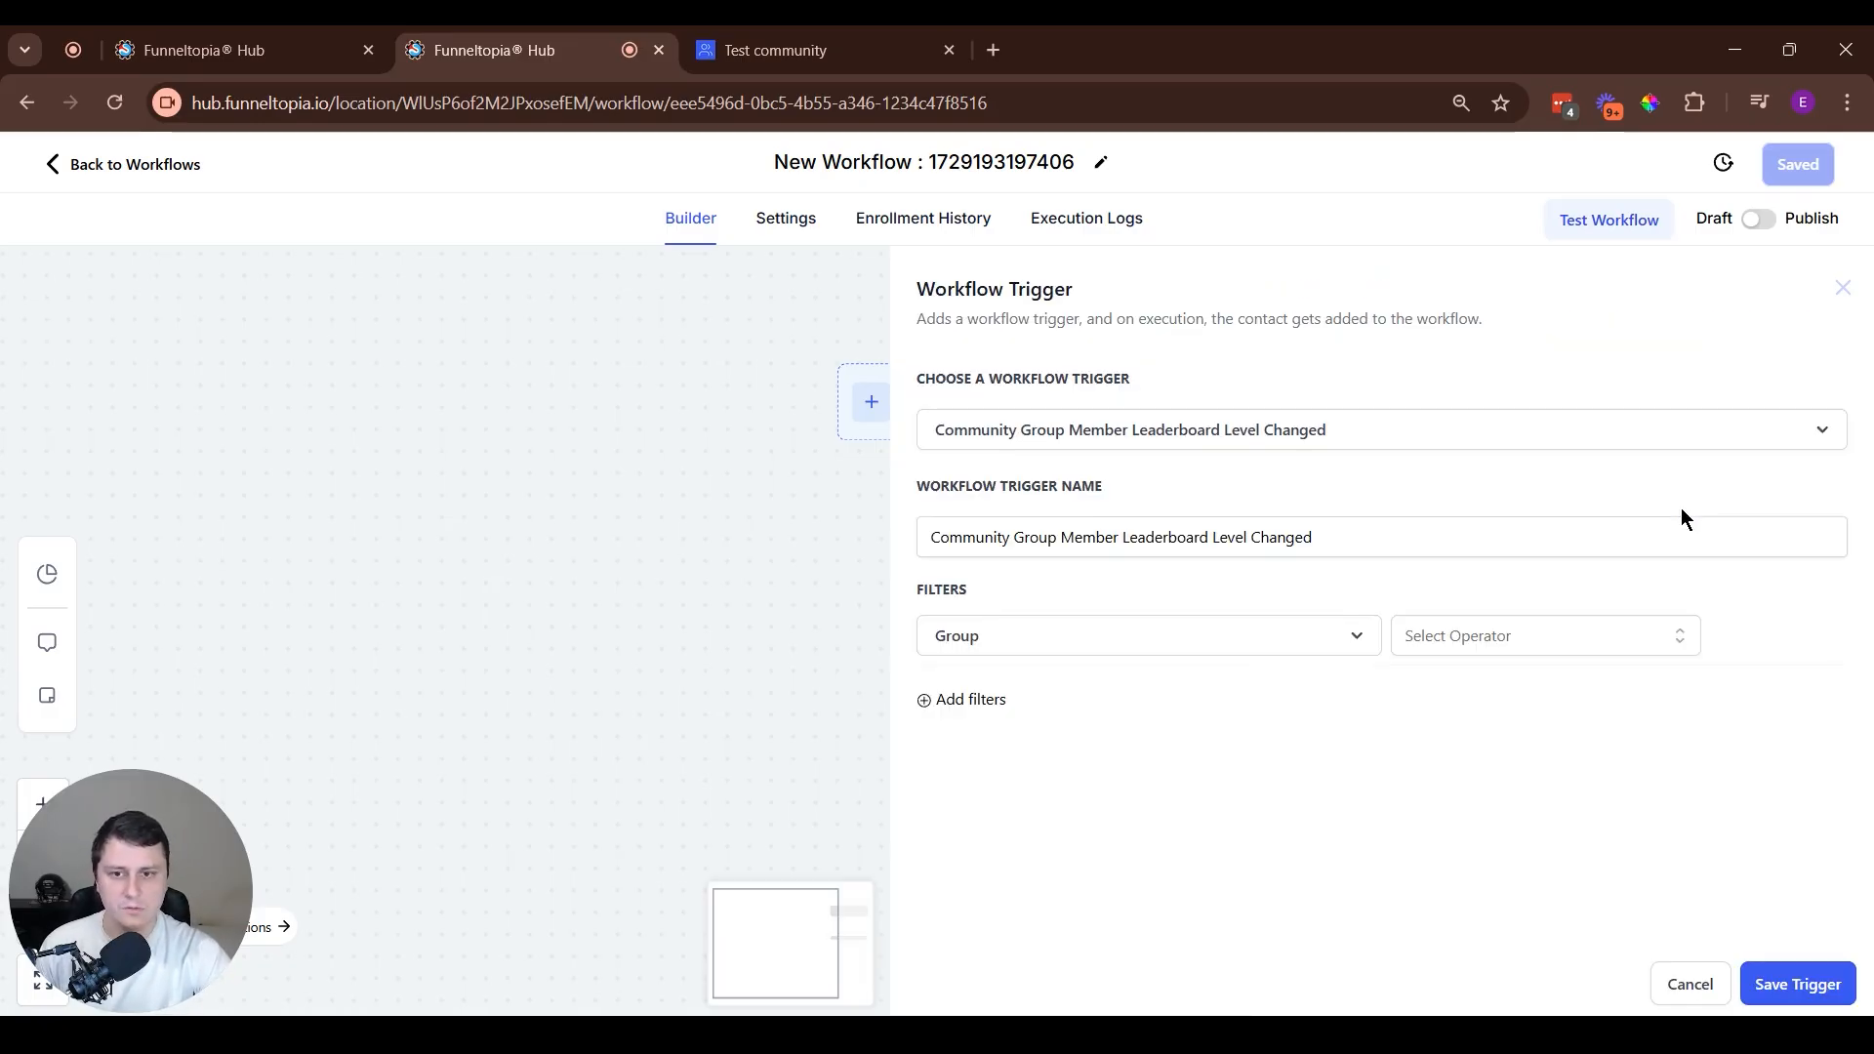
Set the trigger's Group filter to Is Test community.
click(1574, 644)
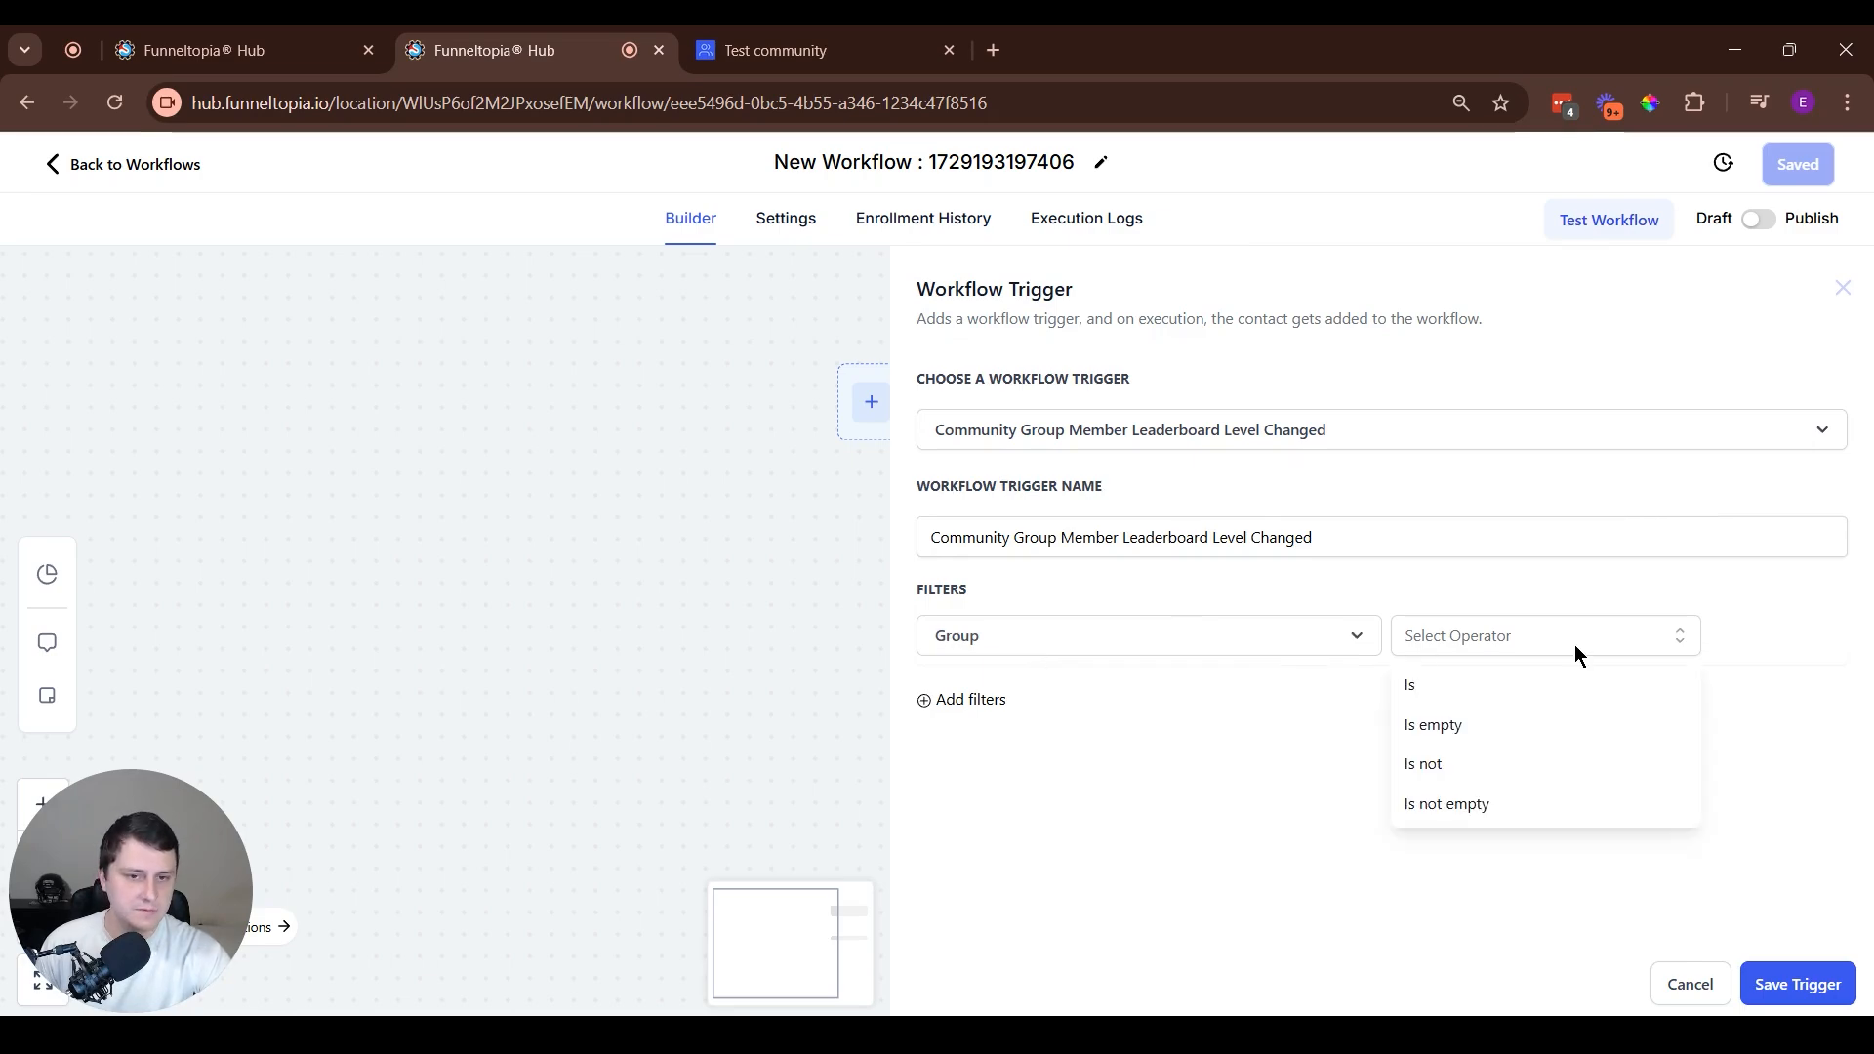
click(1535, 705)
click(1524, 652)
click(1637, 743)
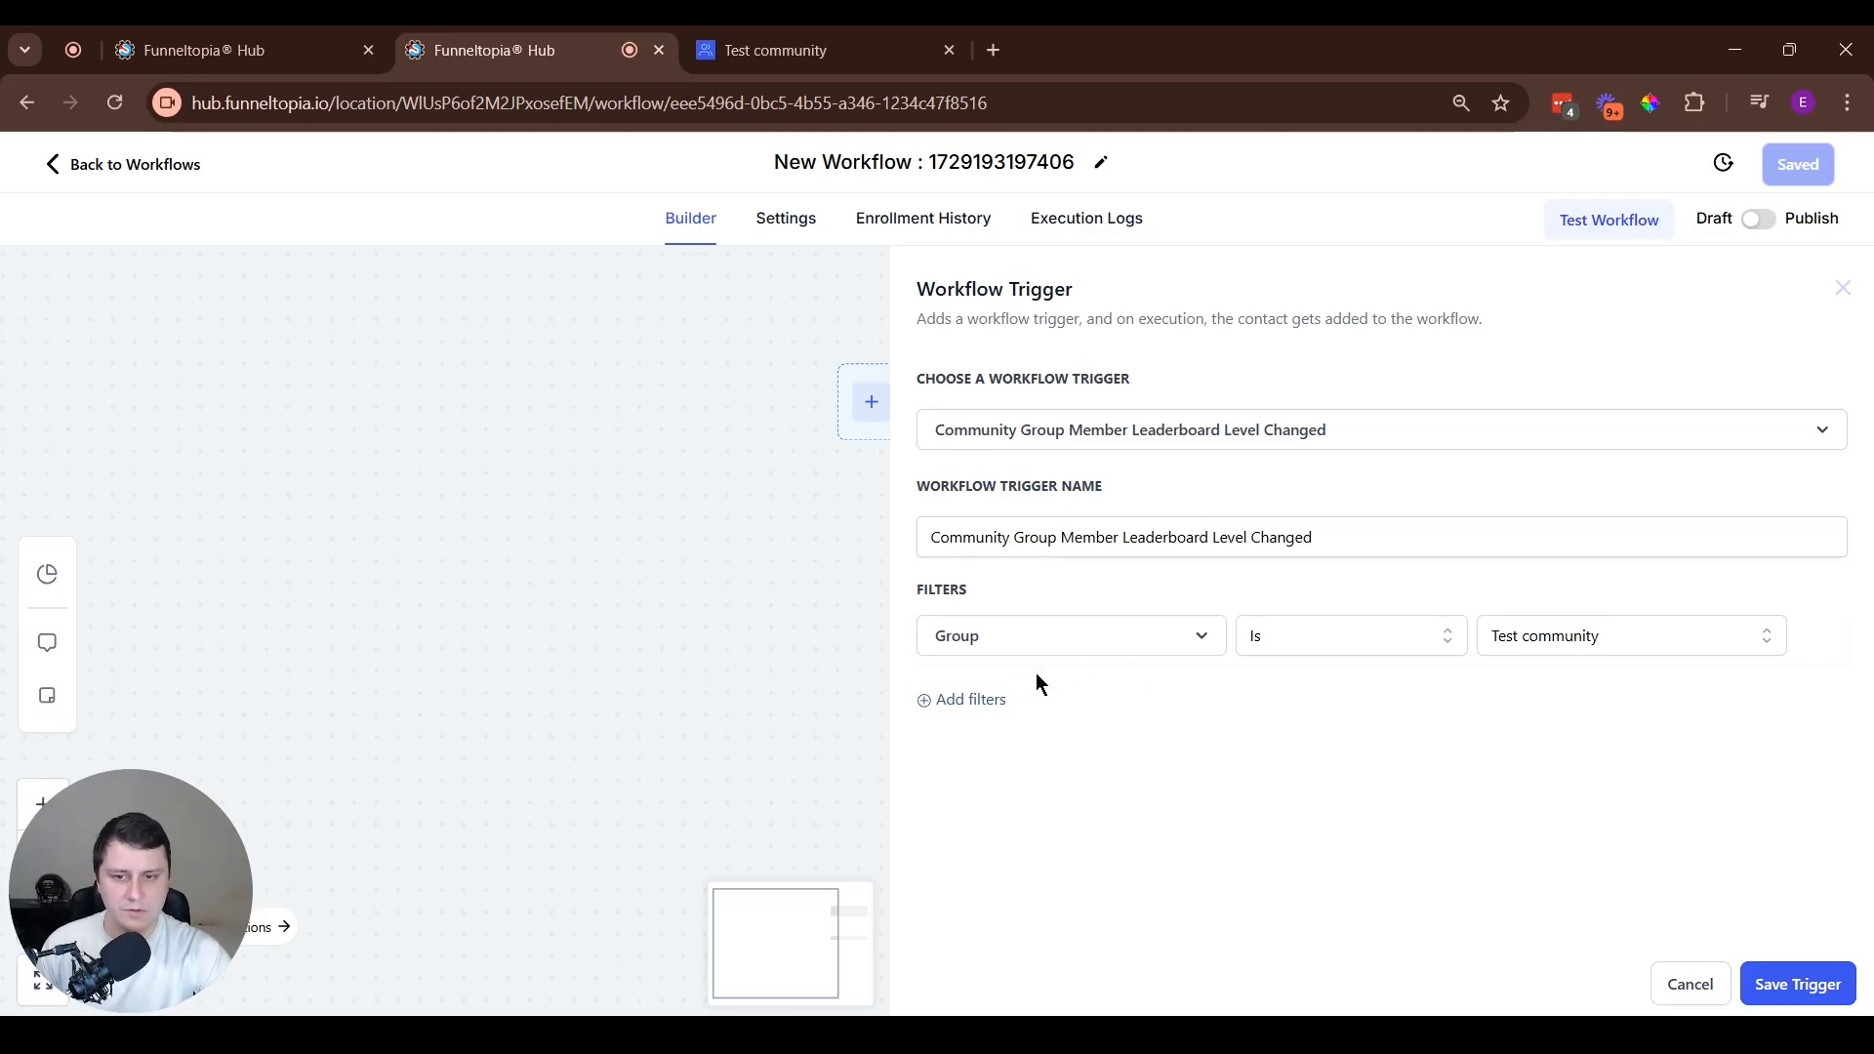
Add a second trigger filter requiring Level Is Level 4, and save the trigger.
click(981, 700)
click(1084, 700)
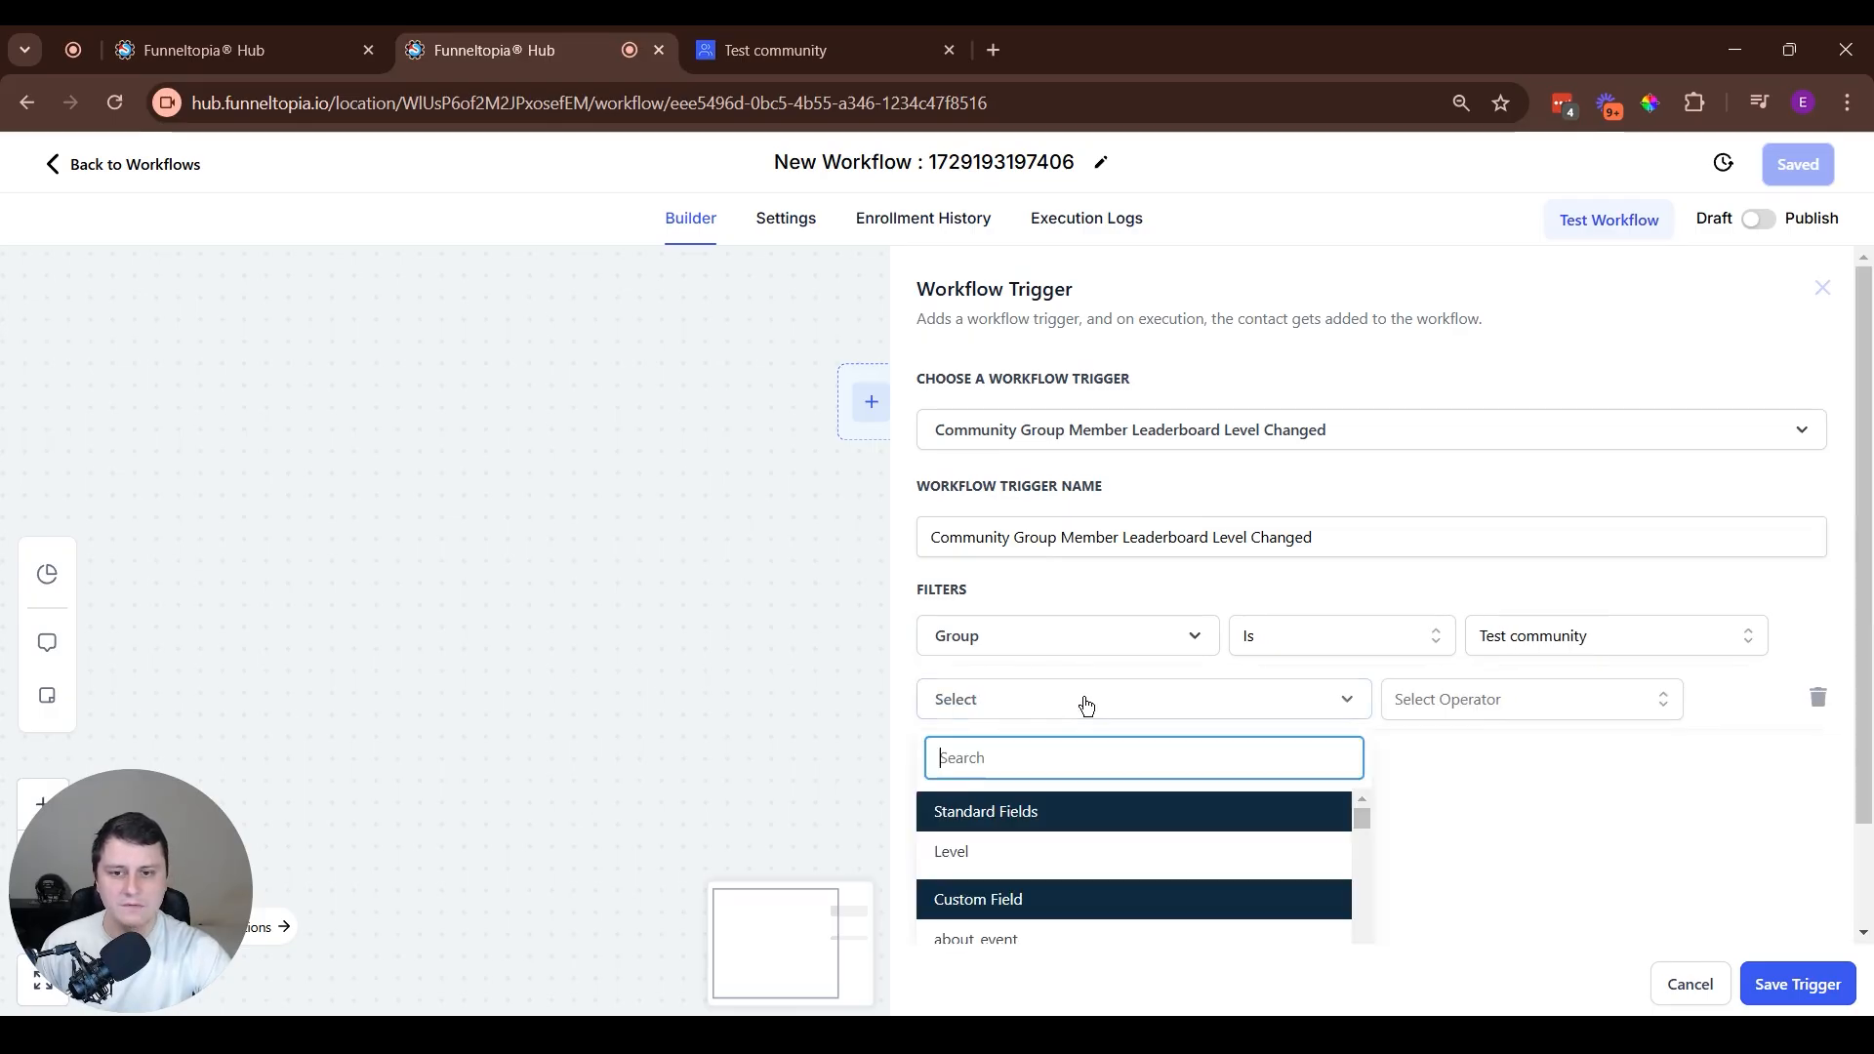
click(966, 859)
click(1435, 708)
click(1498, 744)
click(1602, 712)
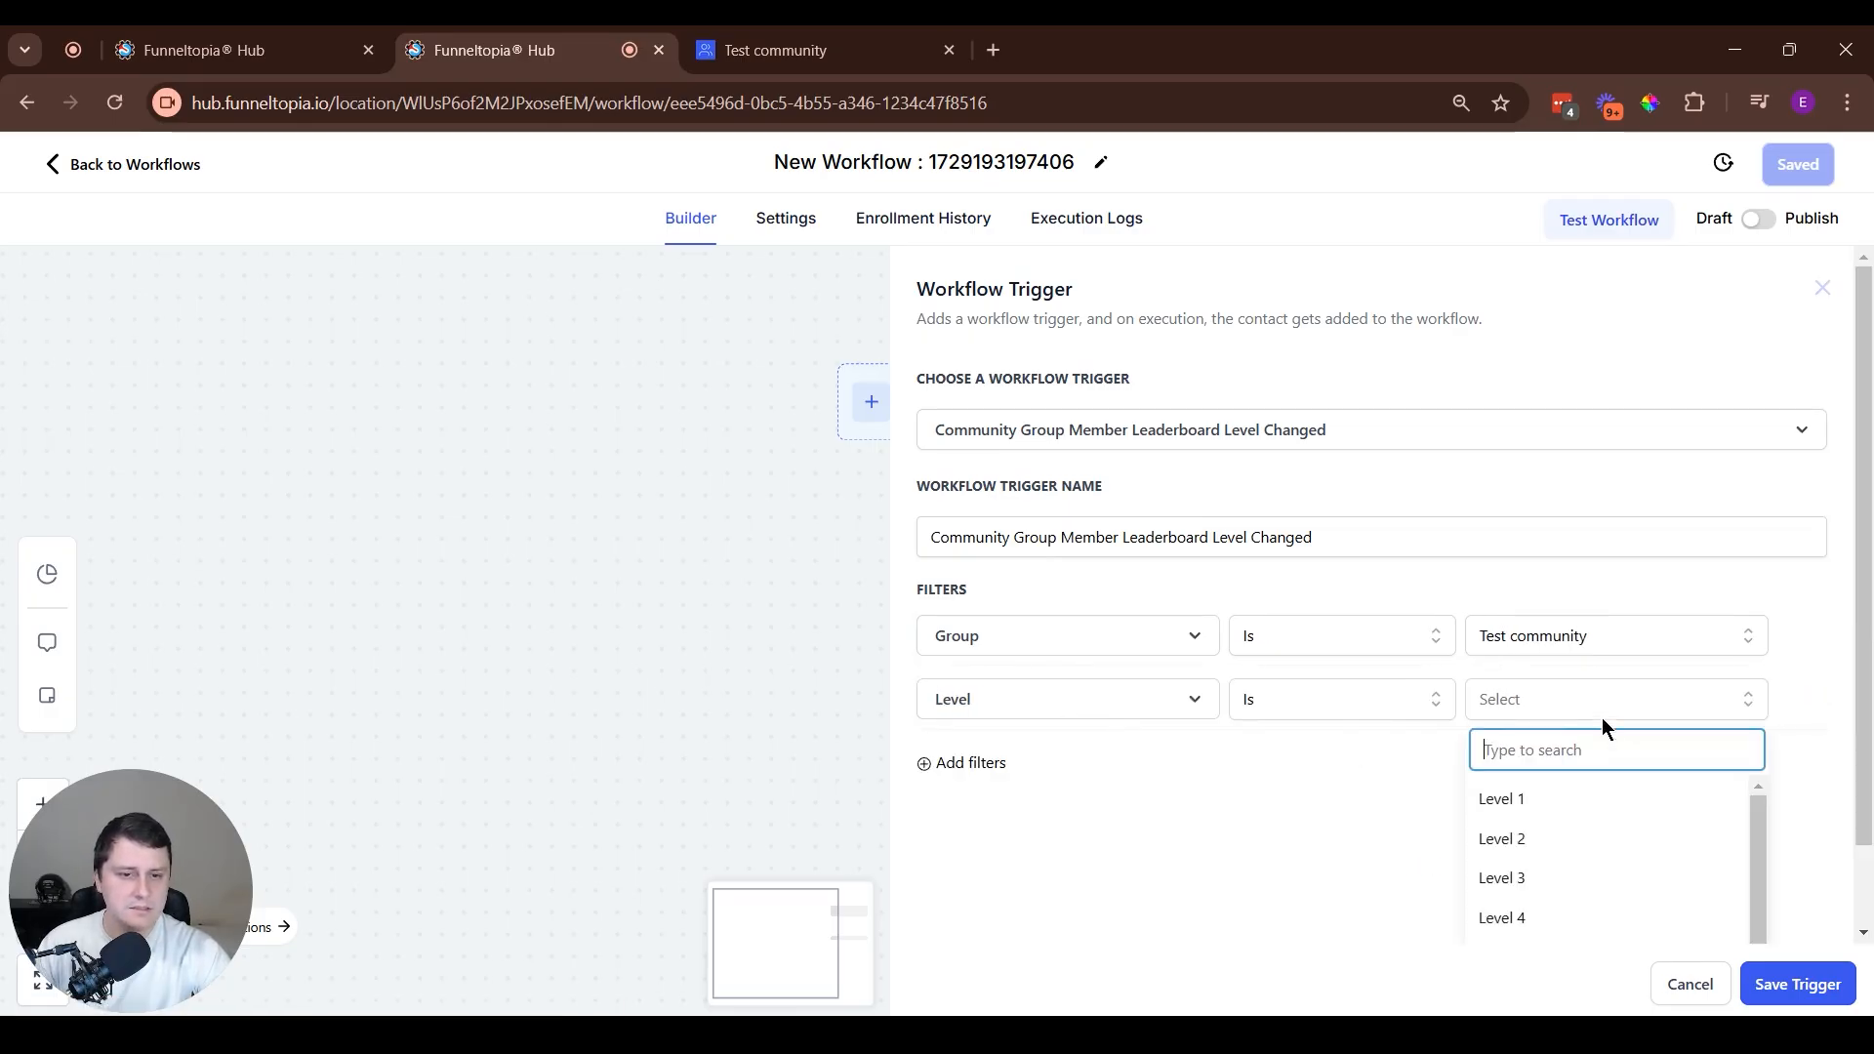
click(1542, 918)
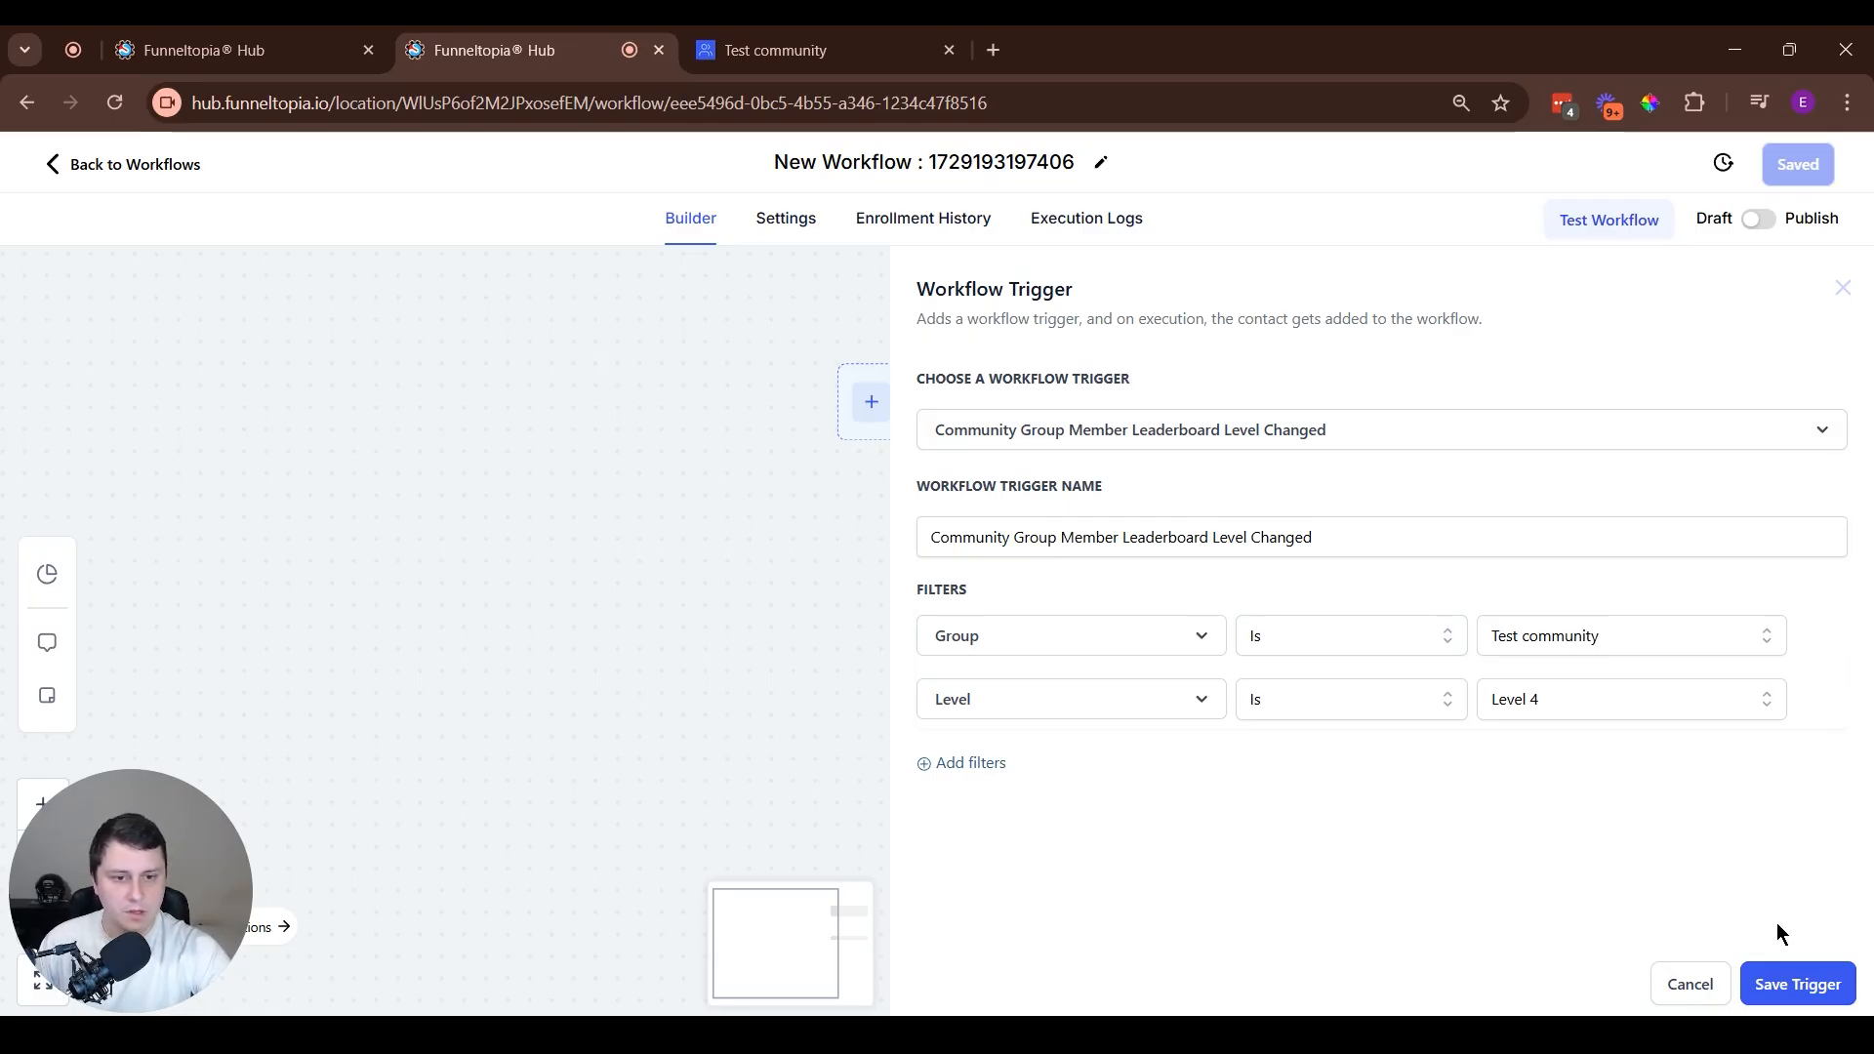
click(1797, 984)
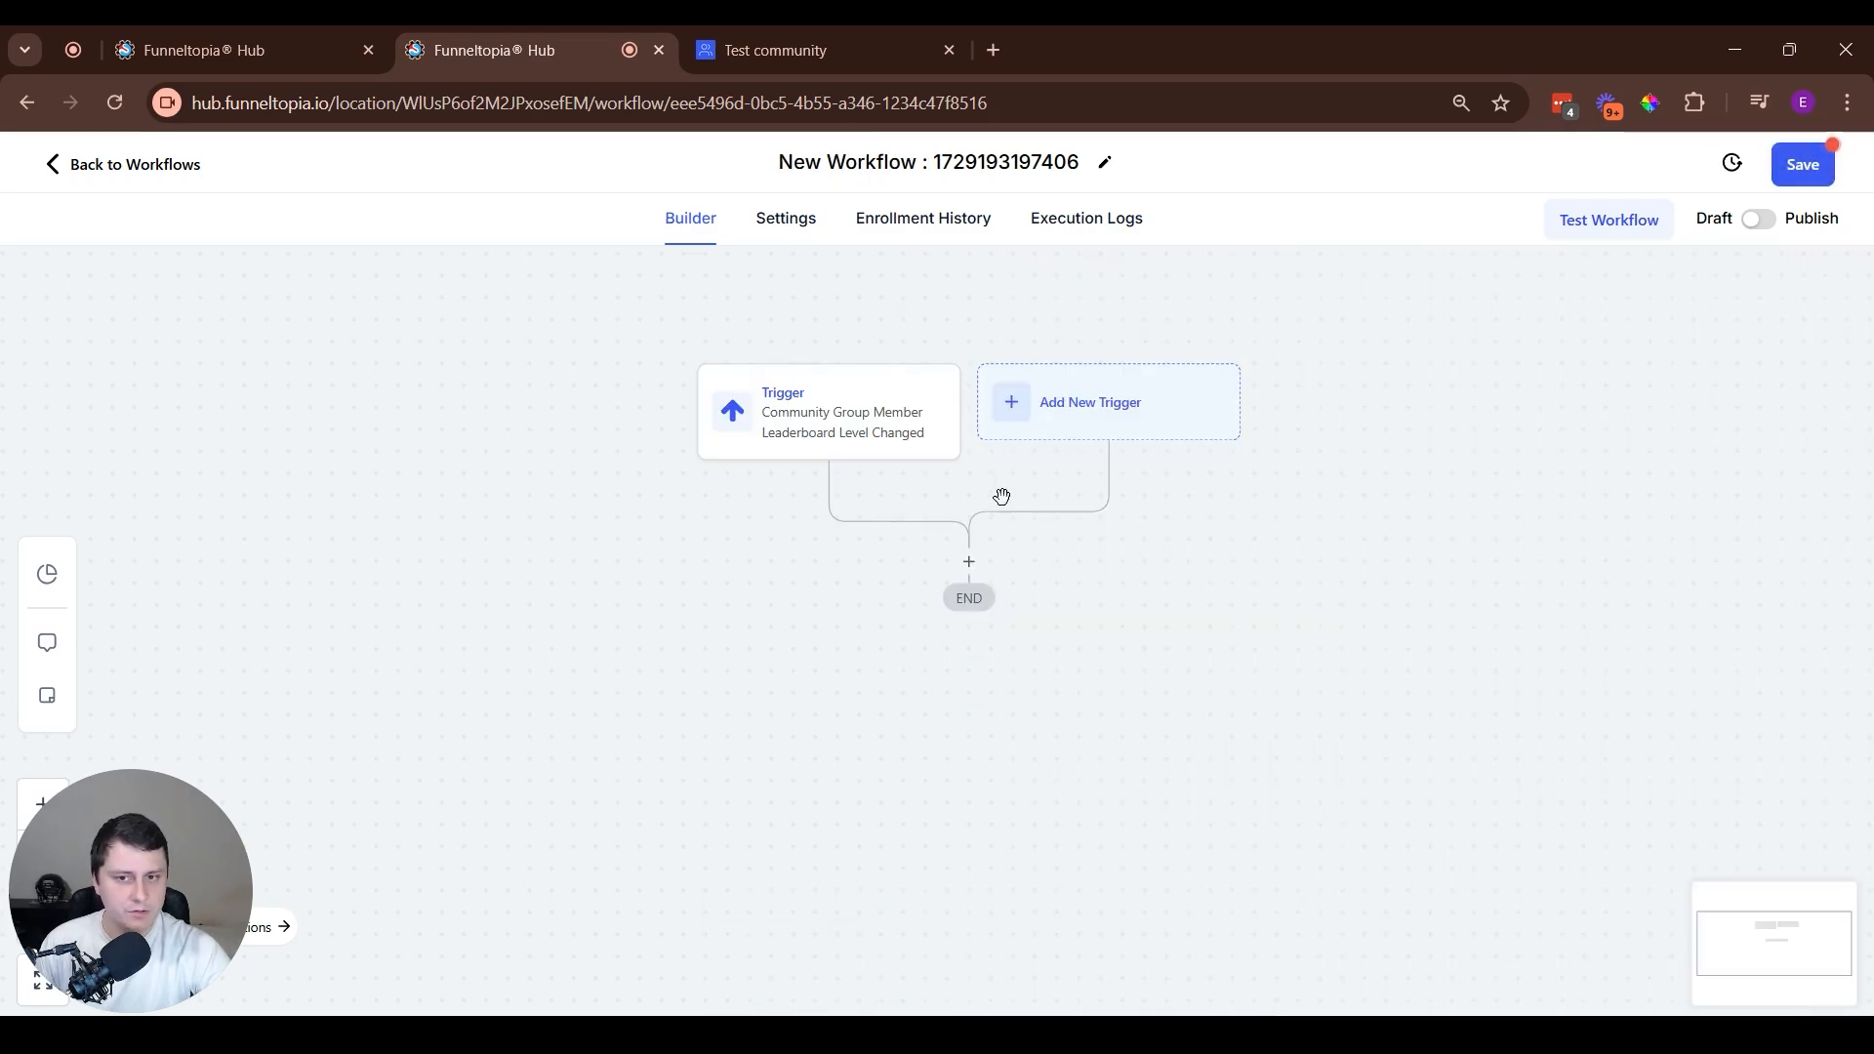
Open the action choices below the trigger, and check the points required per level on the Test community leaderboard.
click(969, 562)
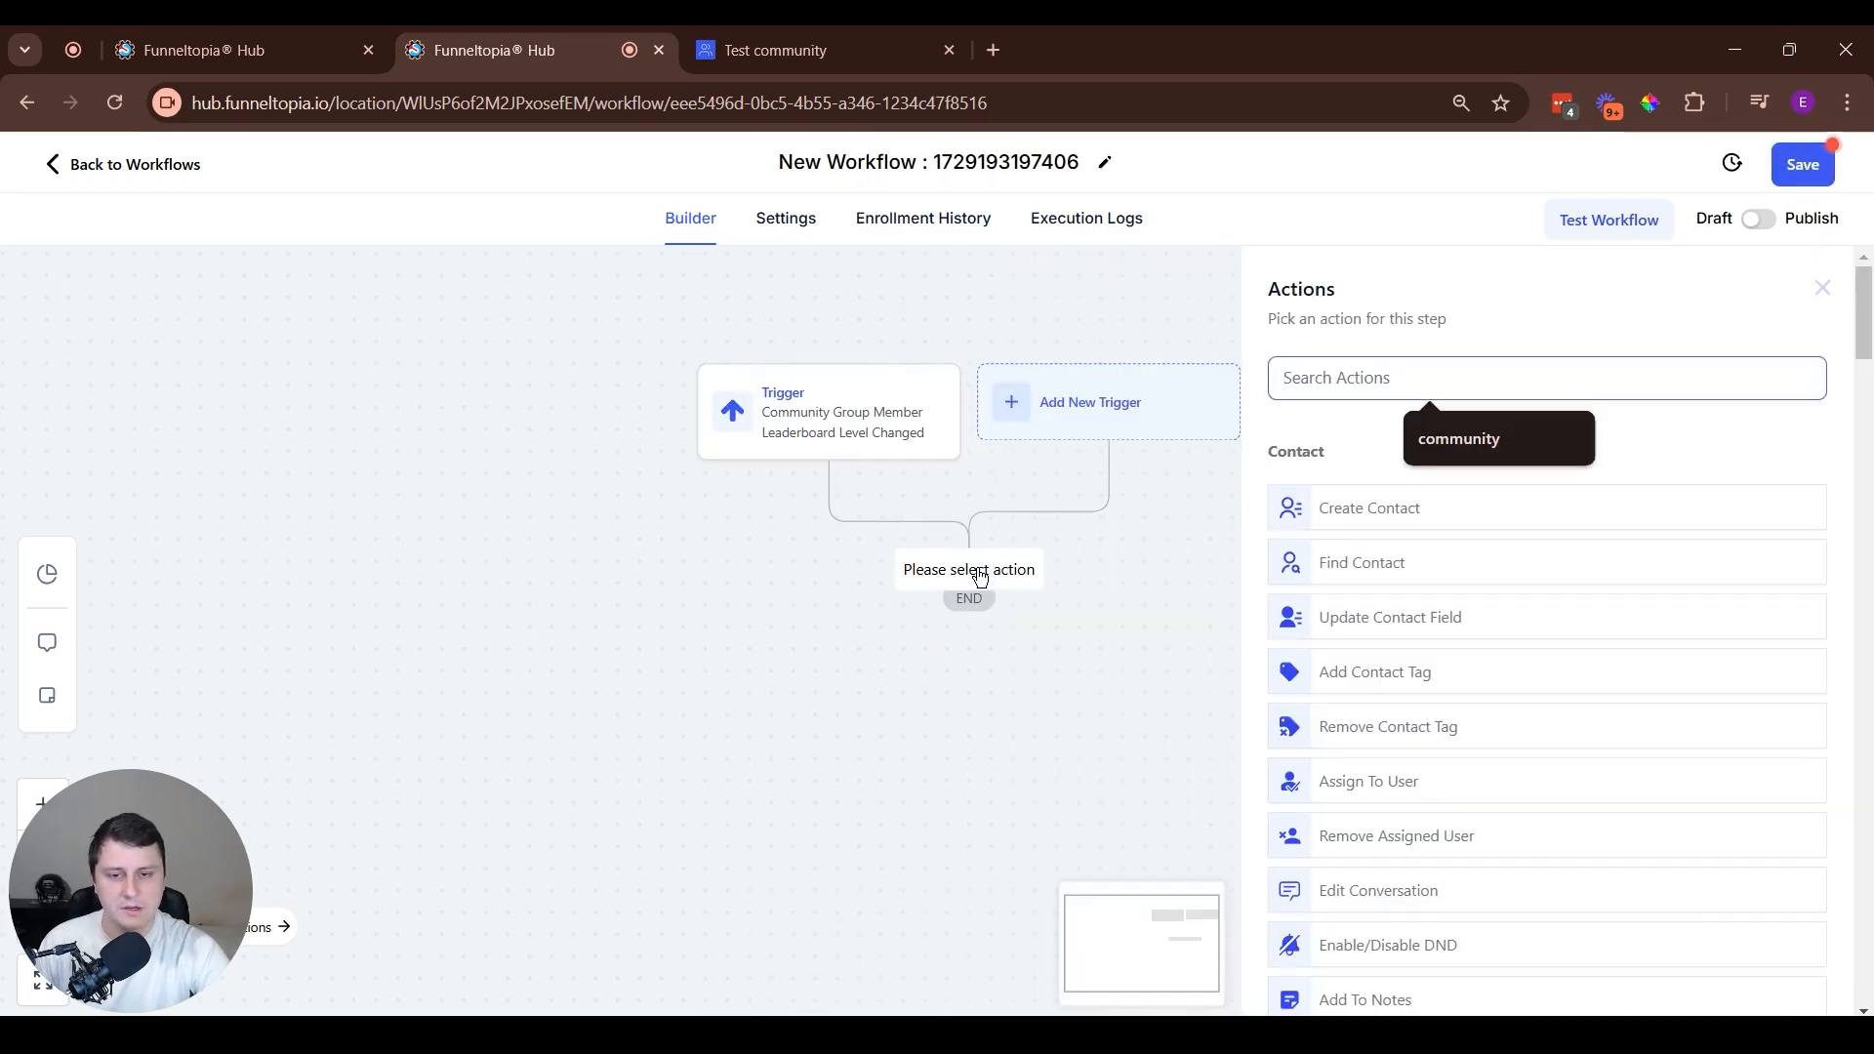
click(1565, 440)
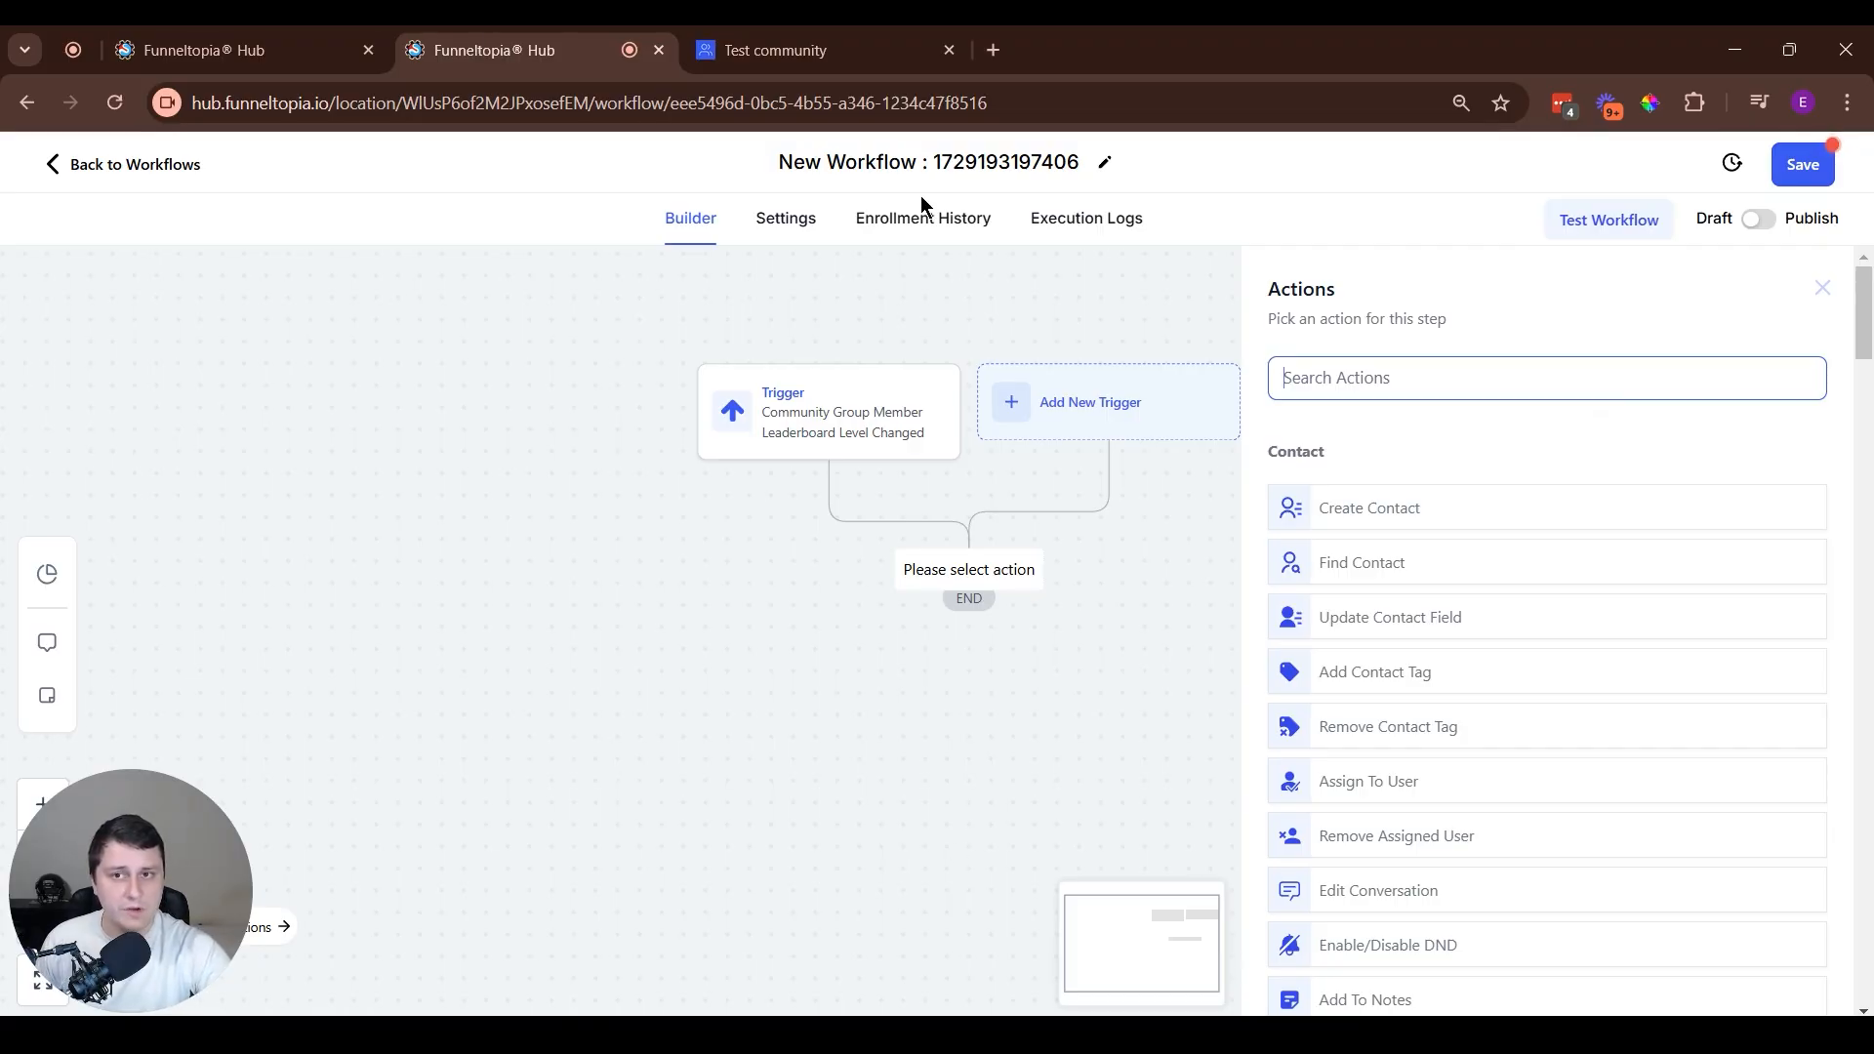
click(837, 48)
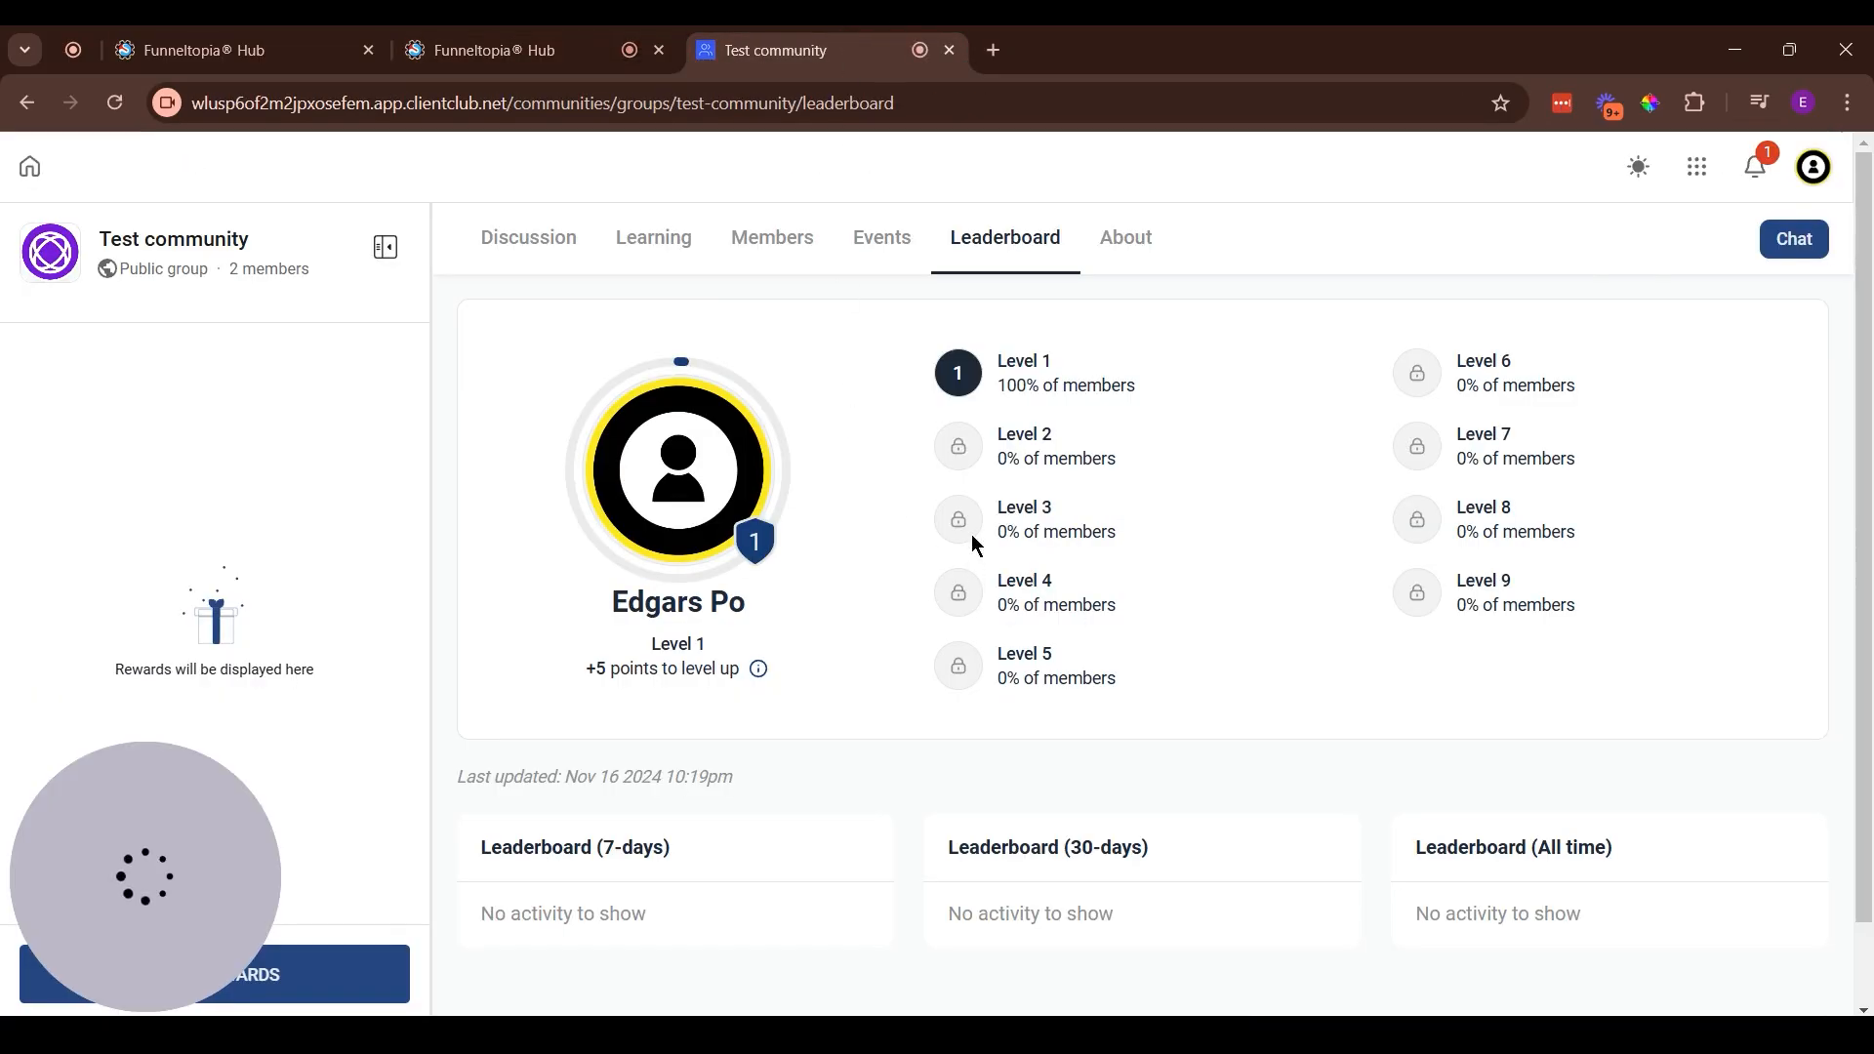
click(761, 670)
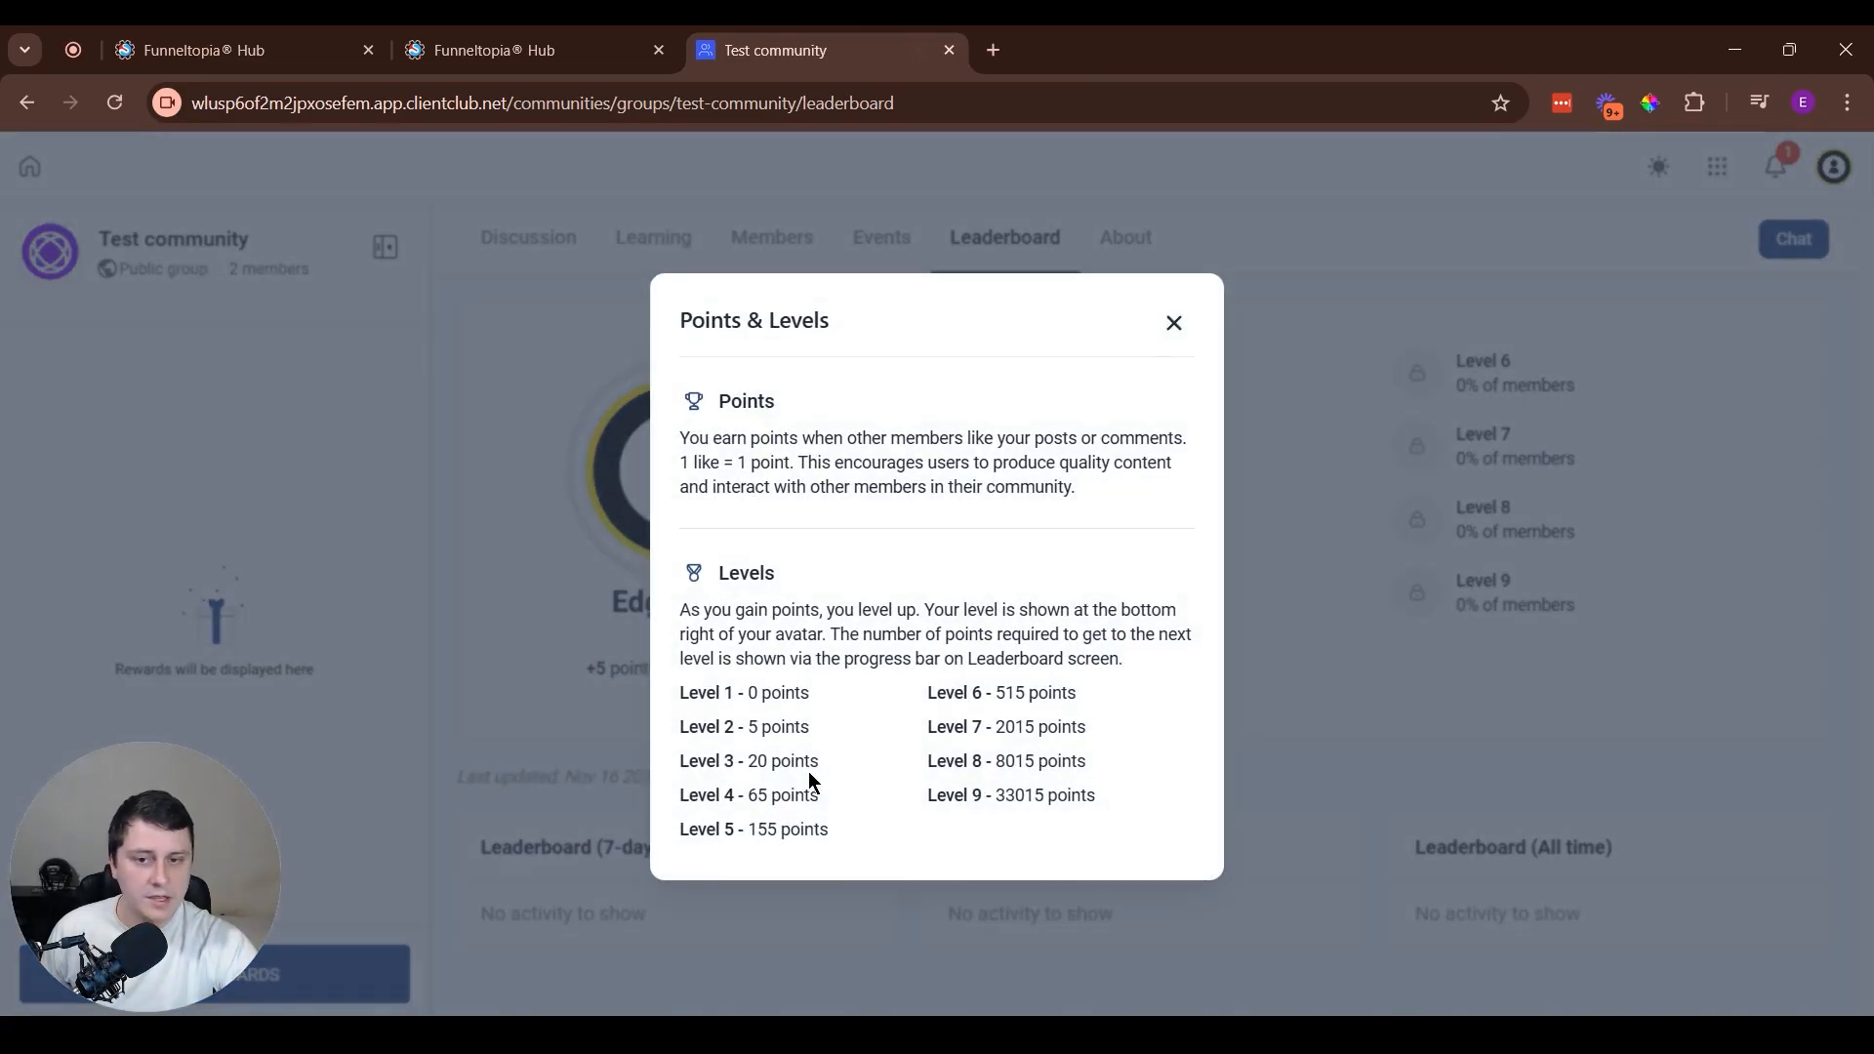
Return to the workflow, search the actions for "grant comm" and choose Grant Community Group Leaderboard Points.
click(612, 31)
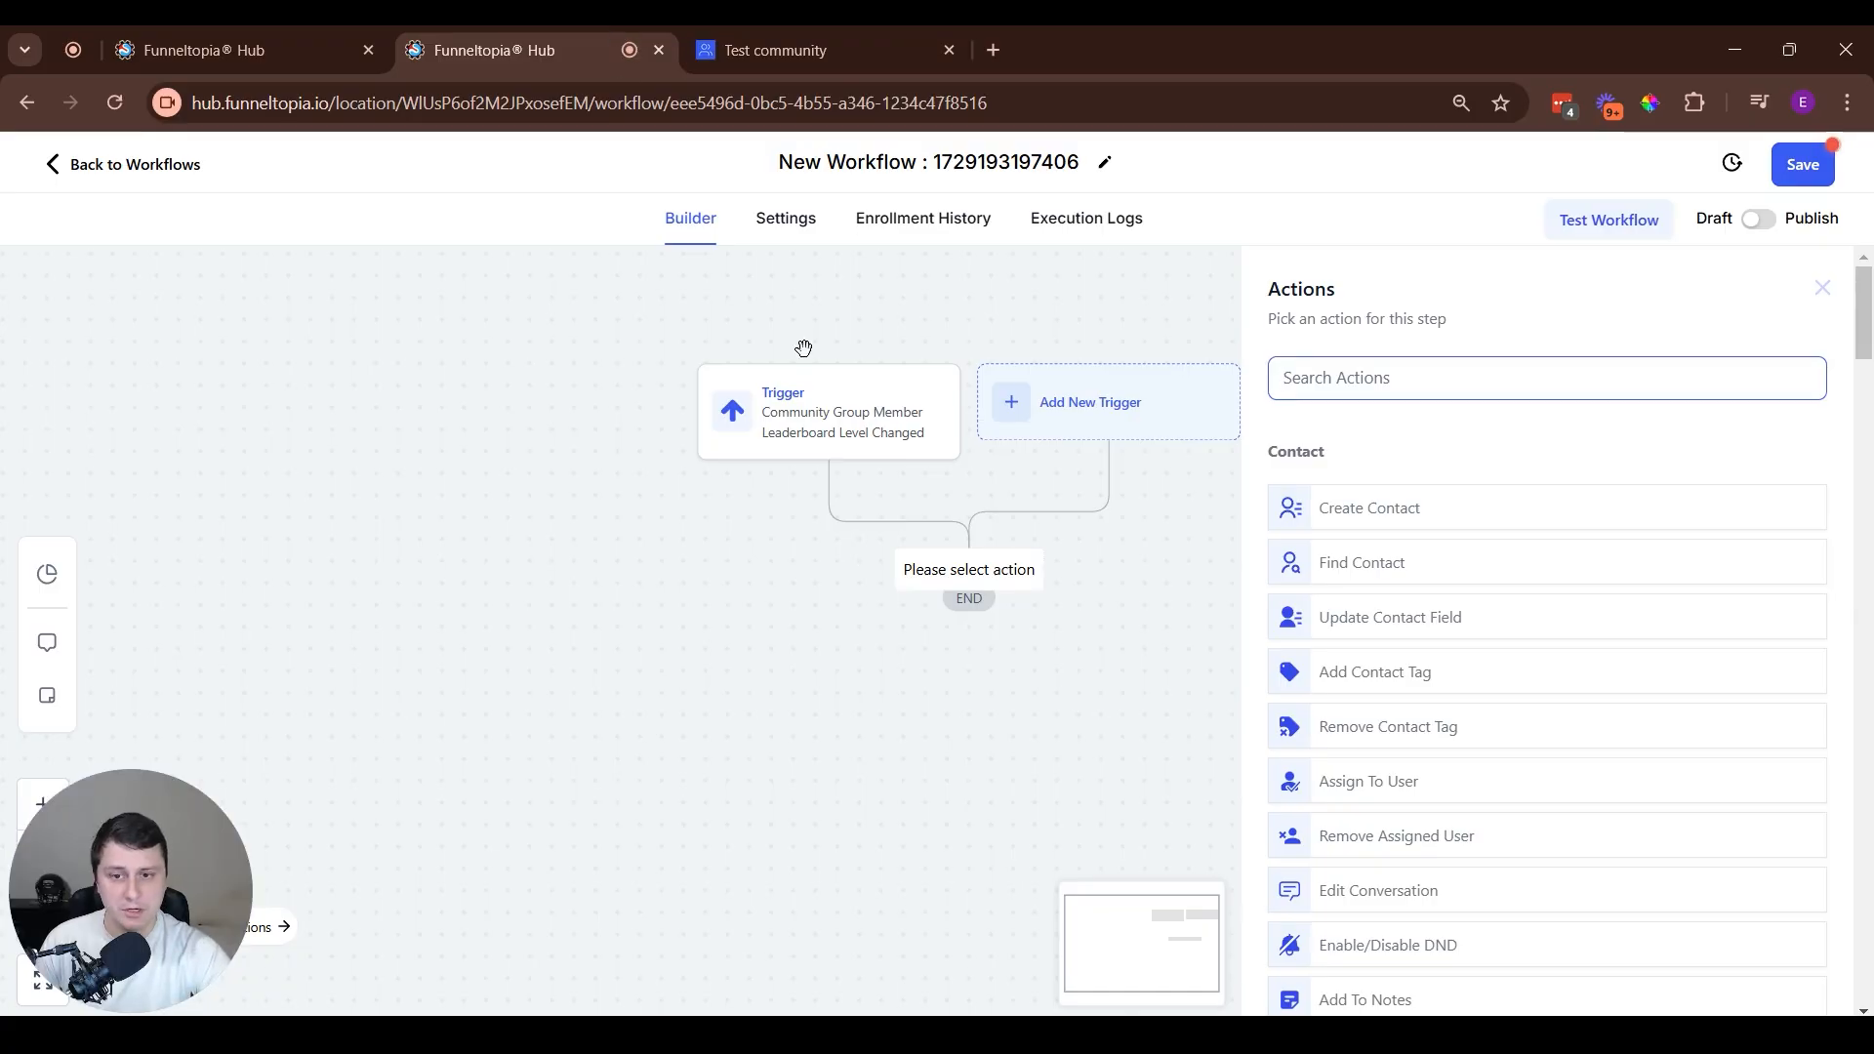
click(1377, 385)
text(grant comm)
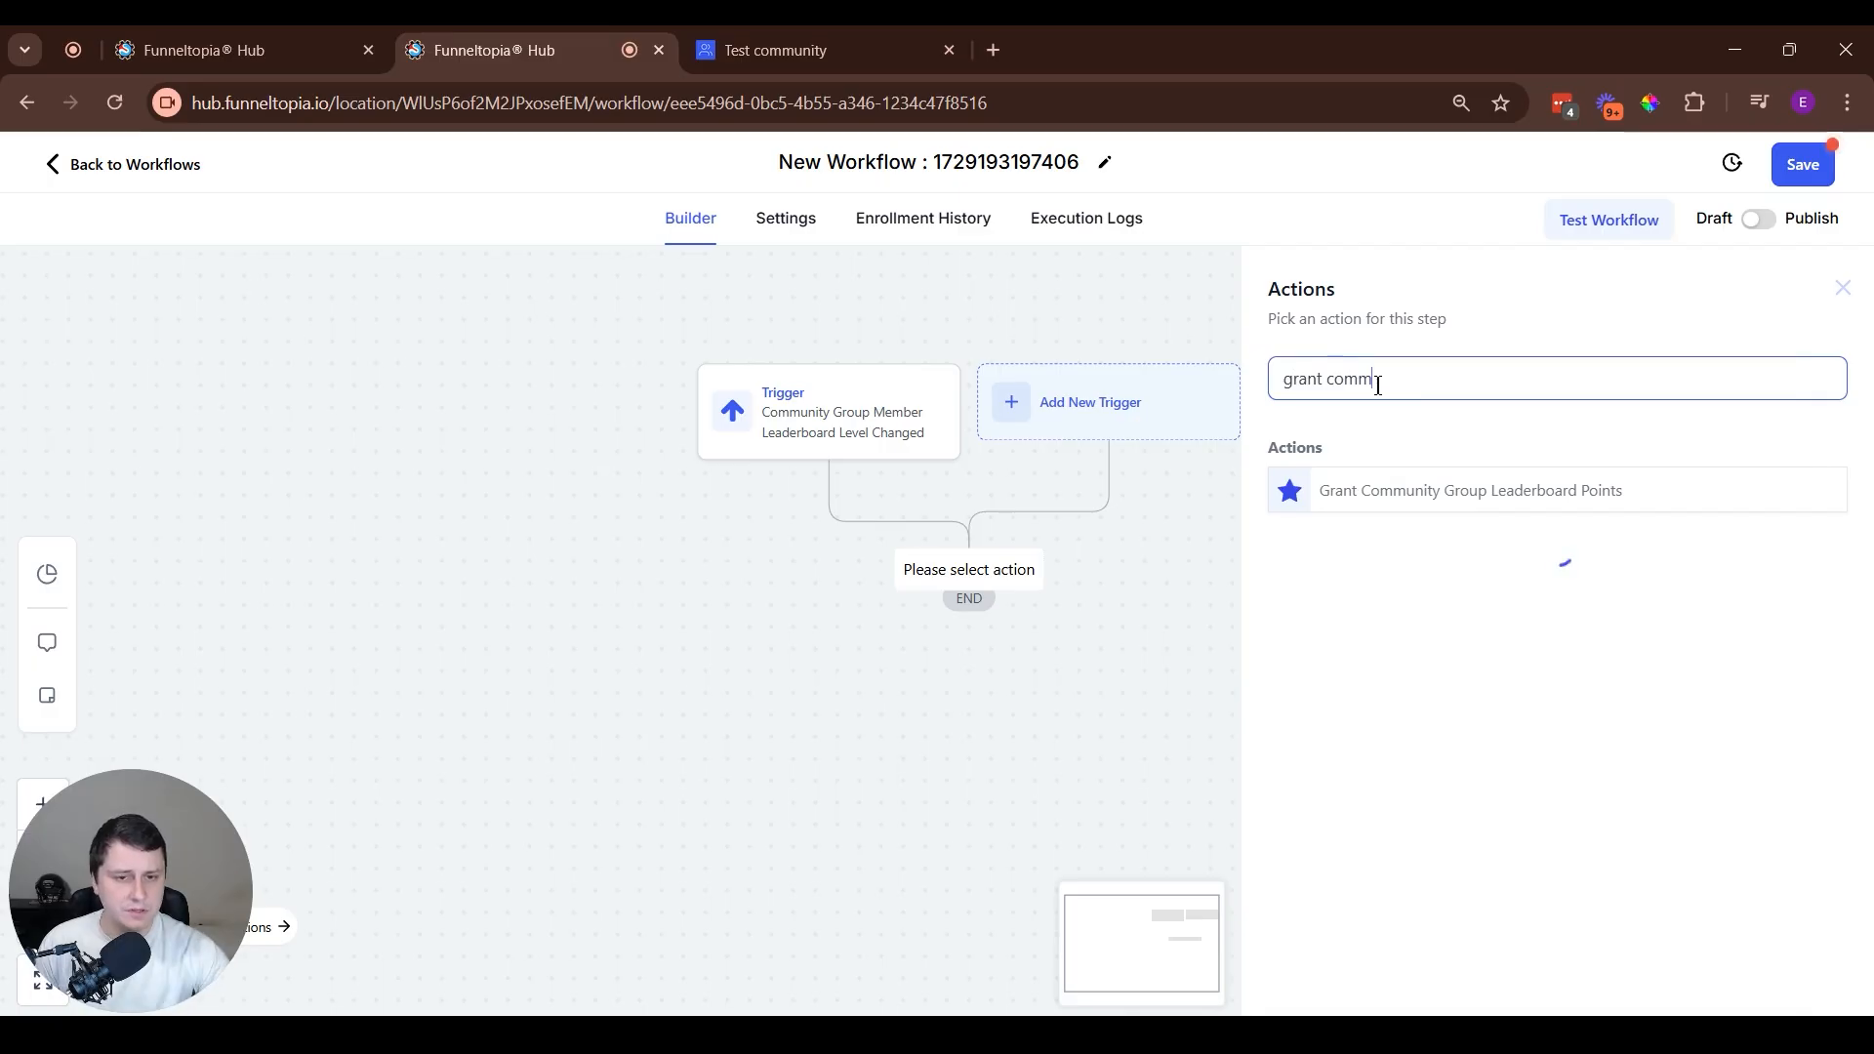
click(1514, 494)
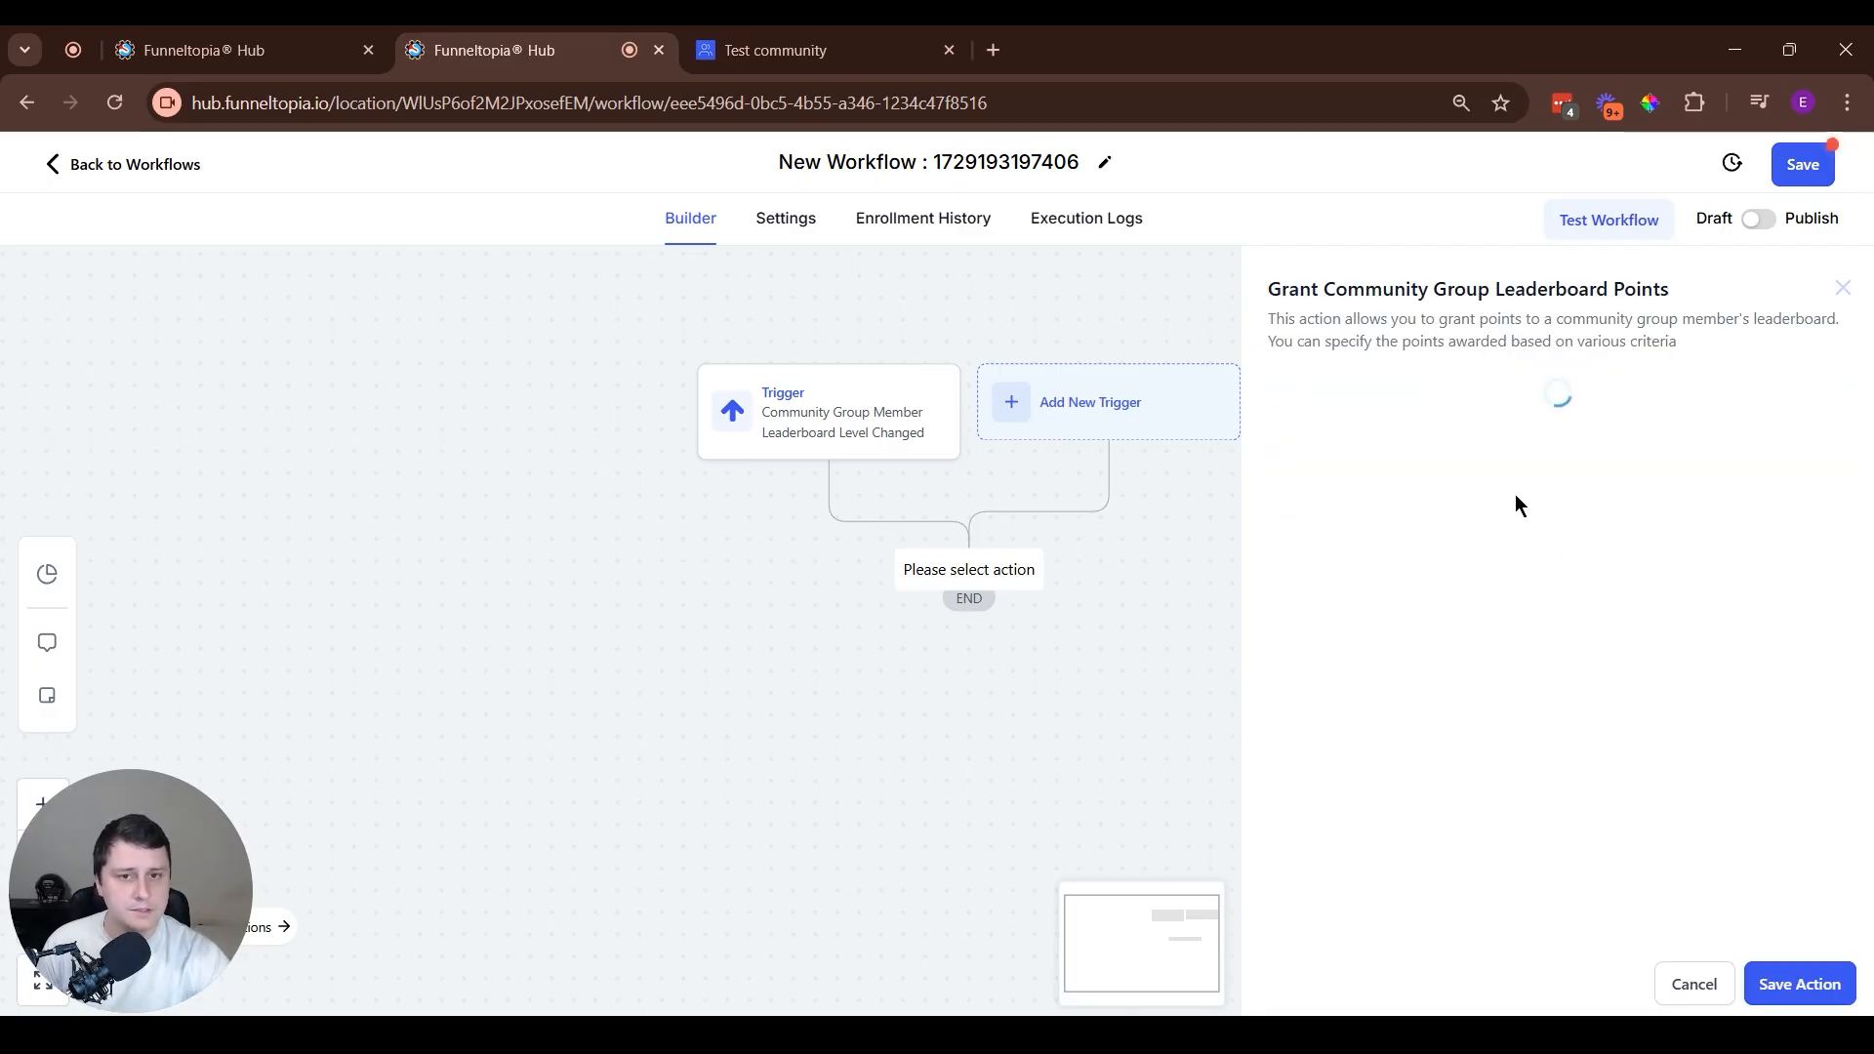
Set the points action's group to Test community and its points to 100.
click(1404, 564)
click(1301, 647)
text(6)
click(1339, 566)
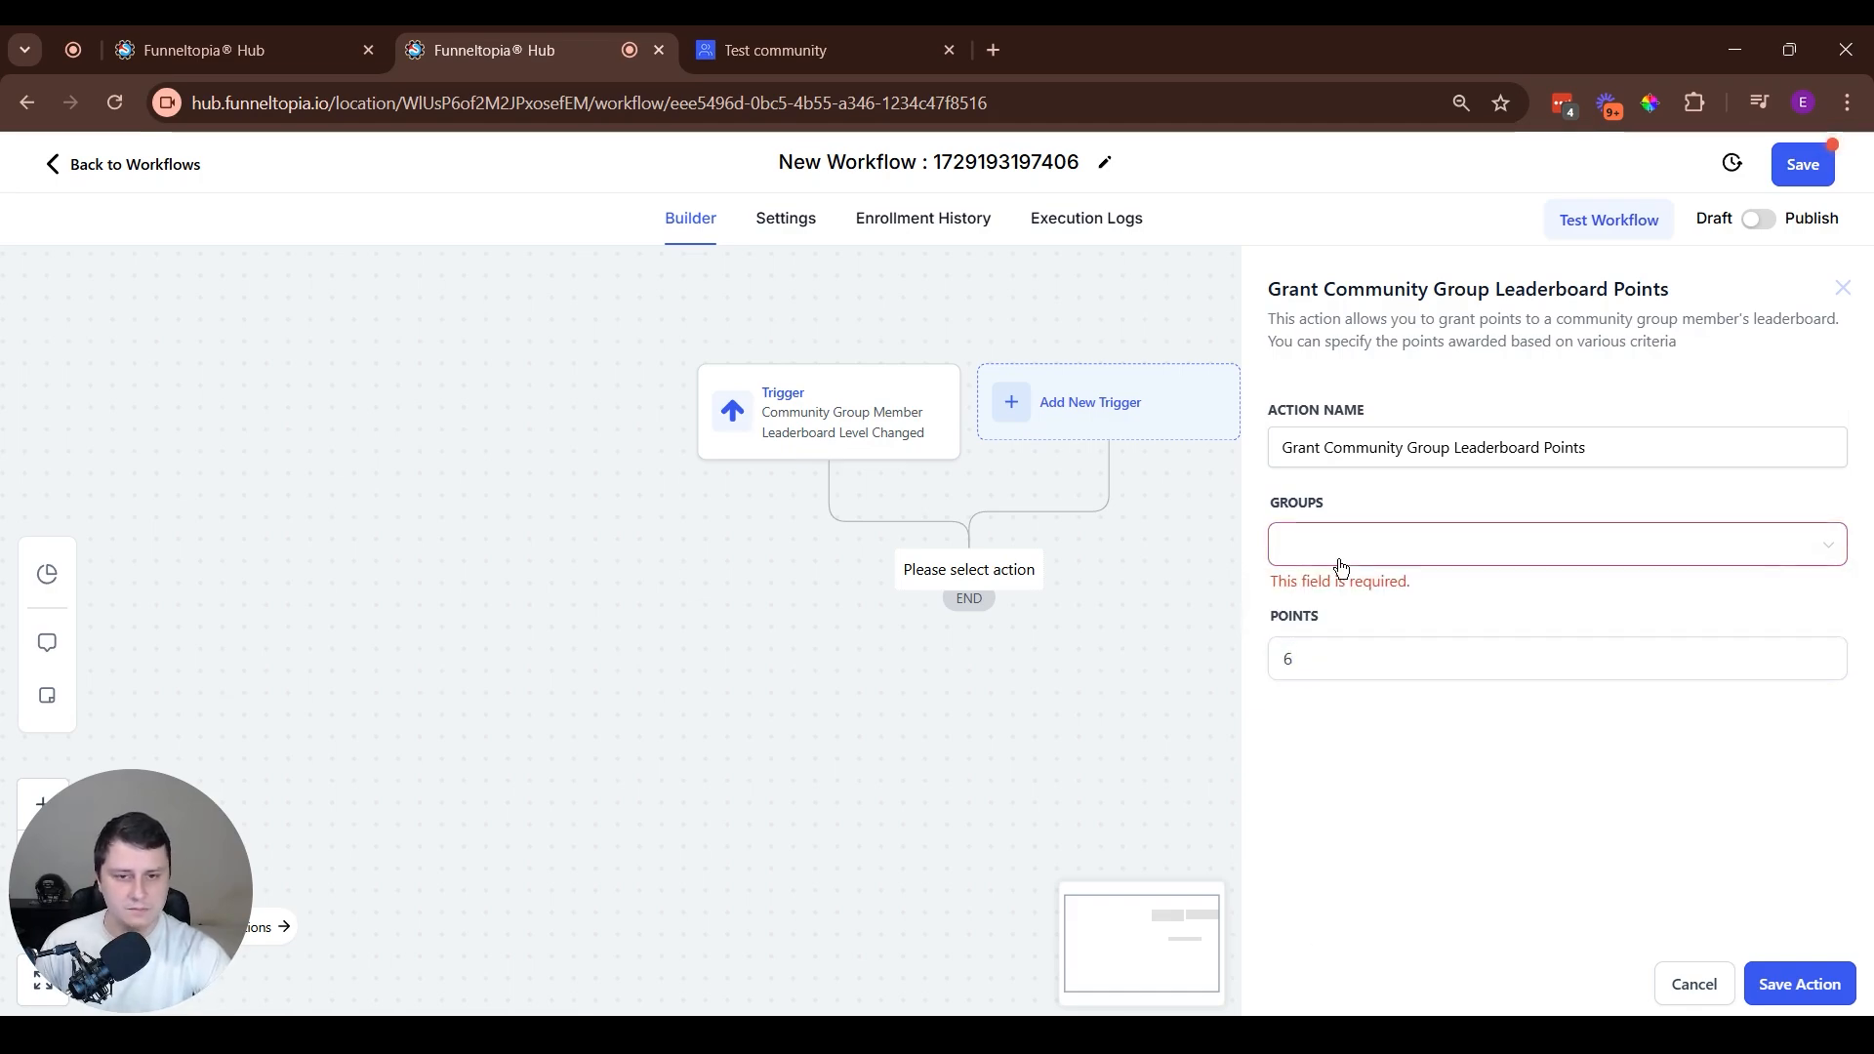
click(1380, 606)
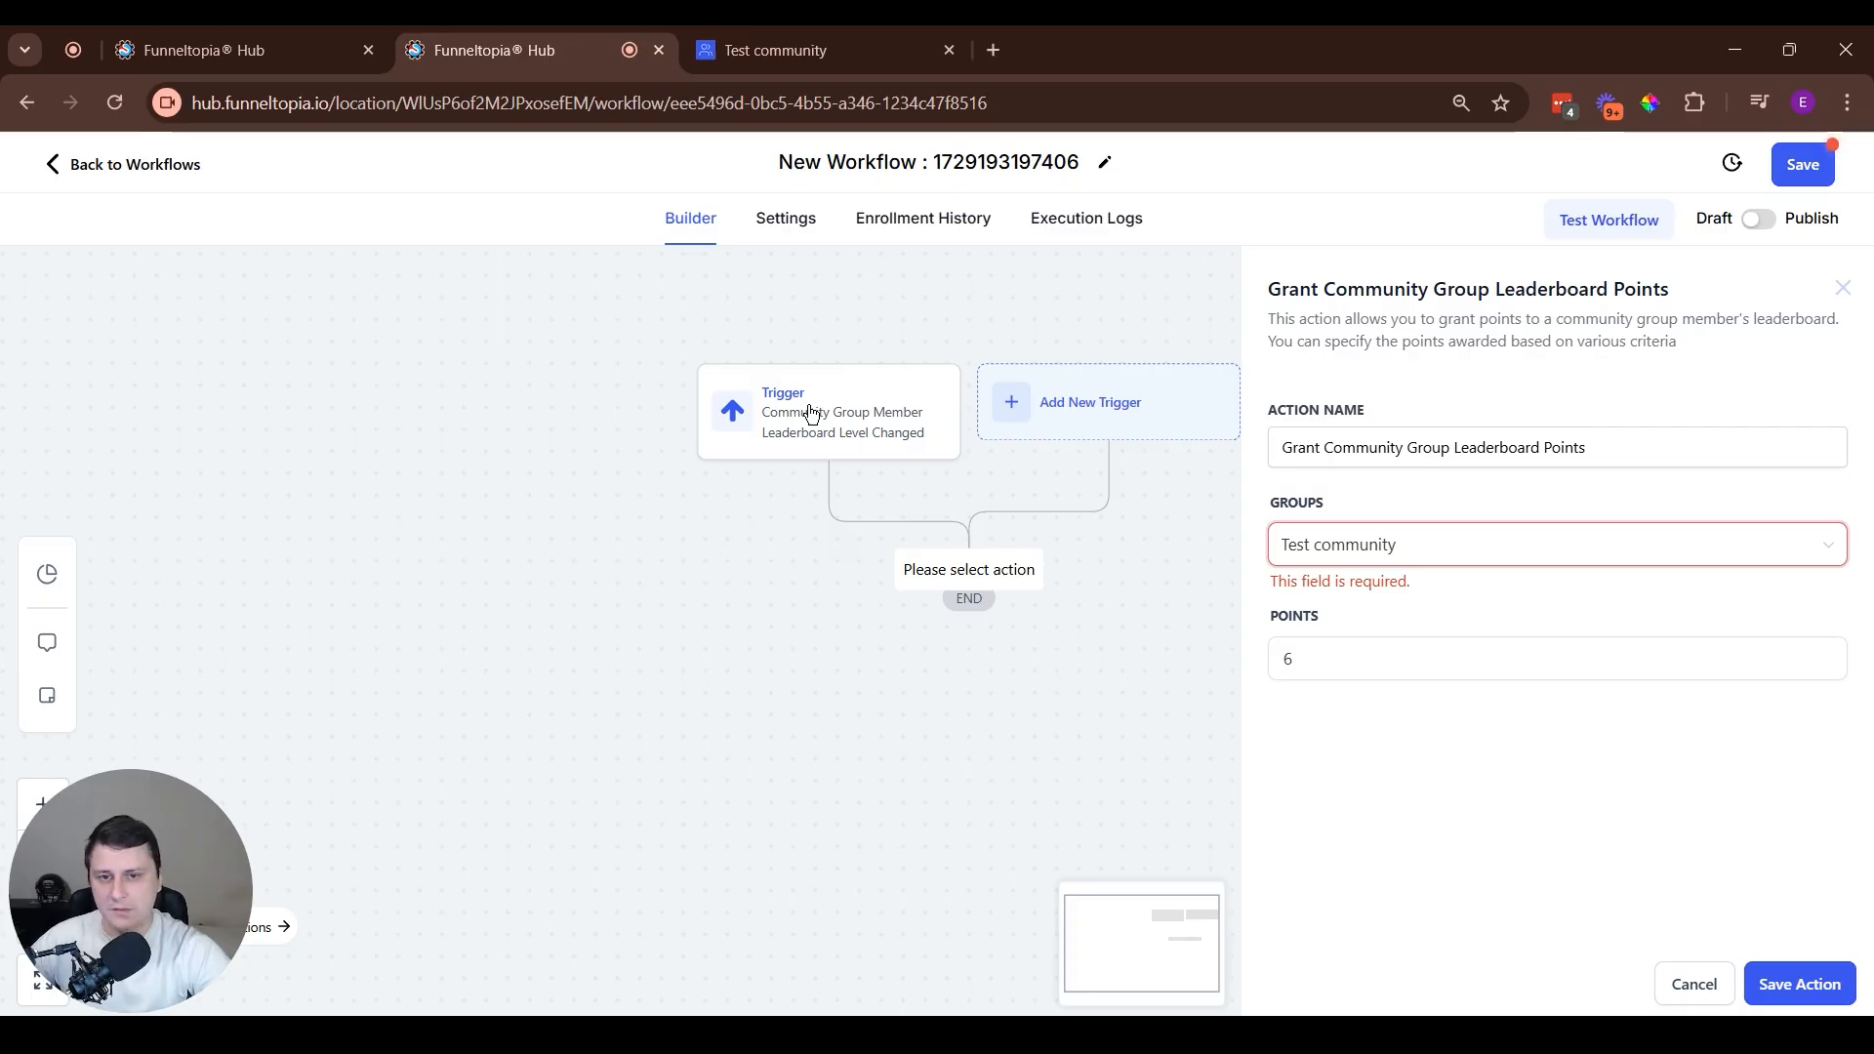
double_click(1357, 671)
text(100)
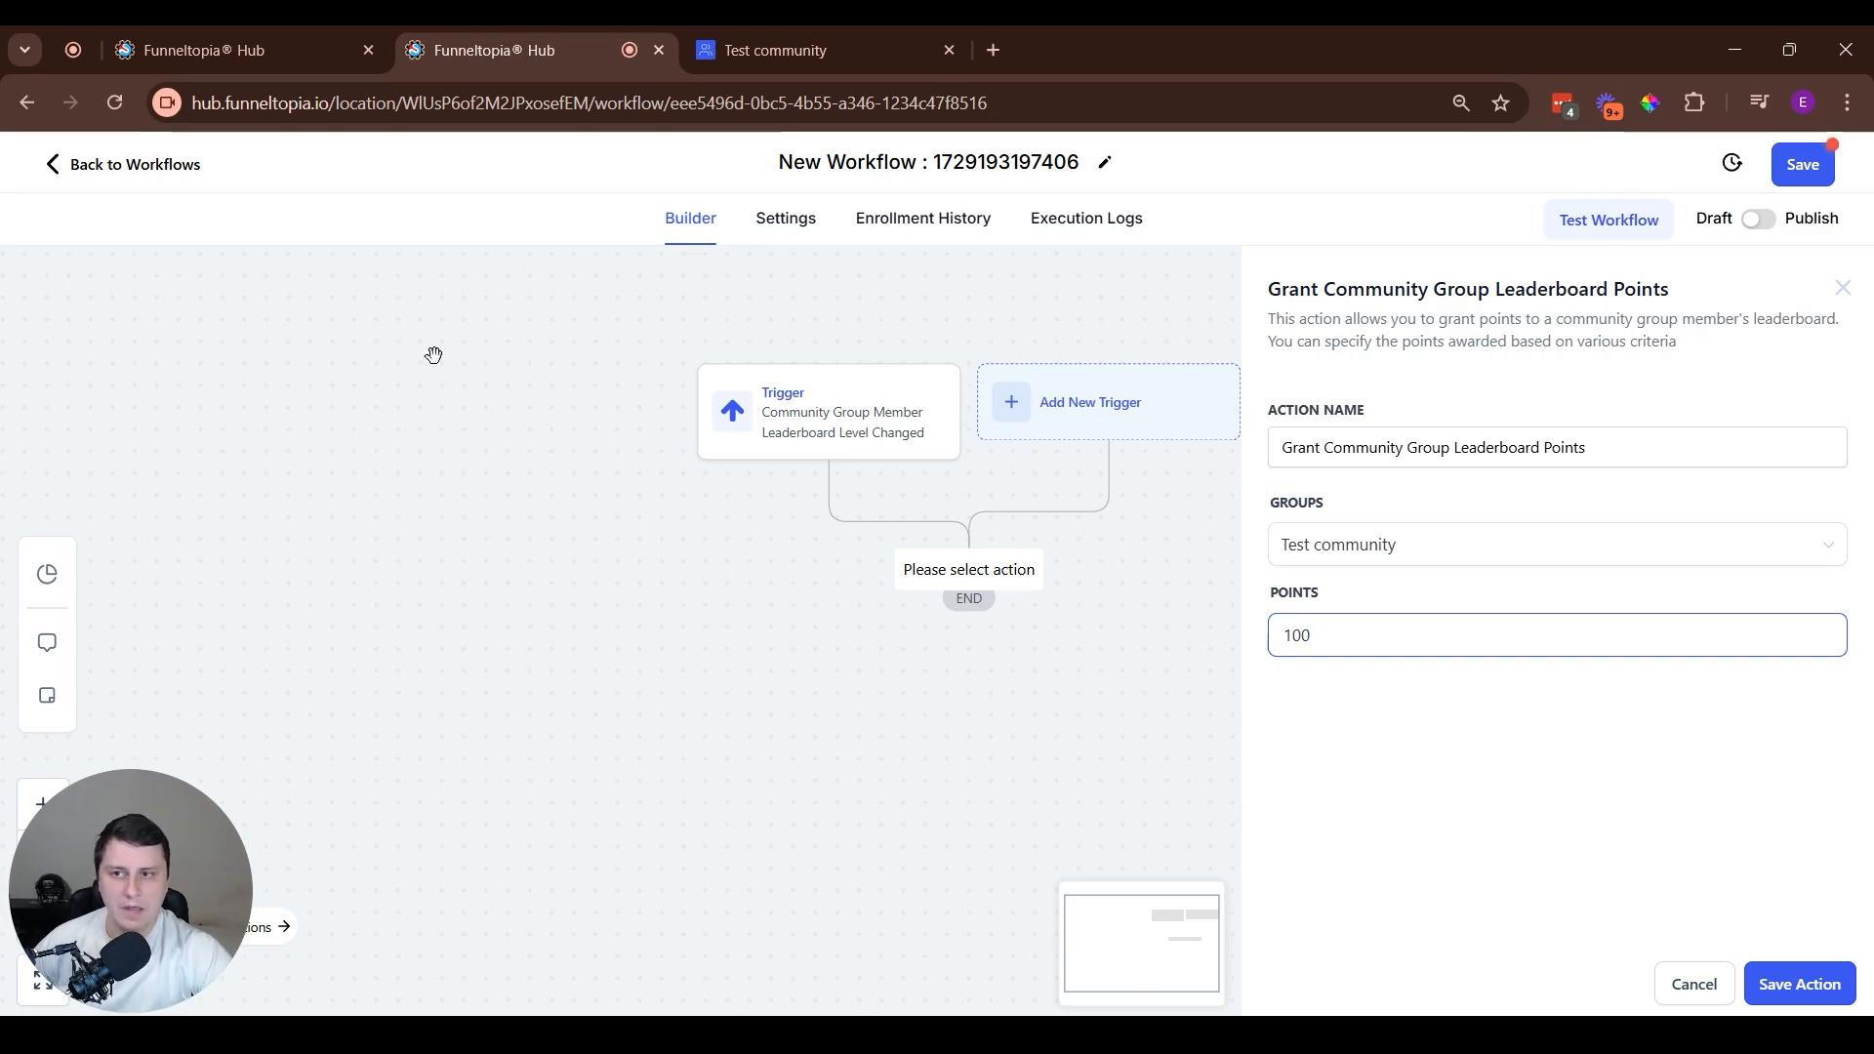
Leave the workflow, discarding its unsaved changes, and open the Funneltopia support widget.
click(138, 183)
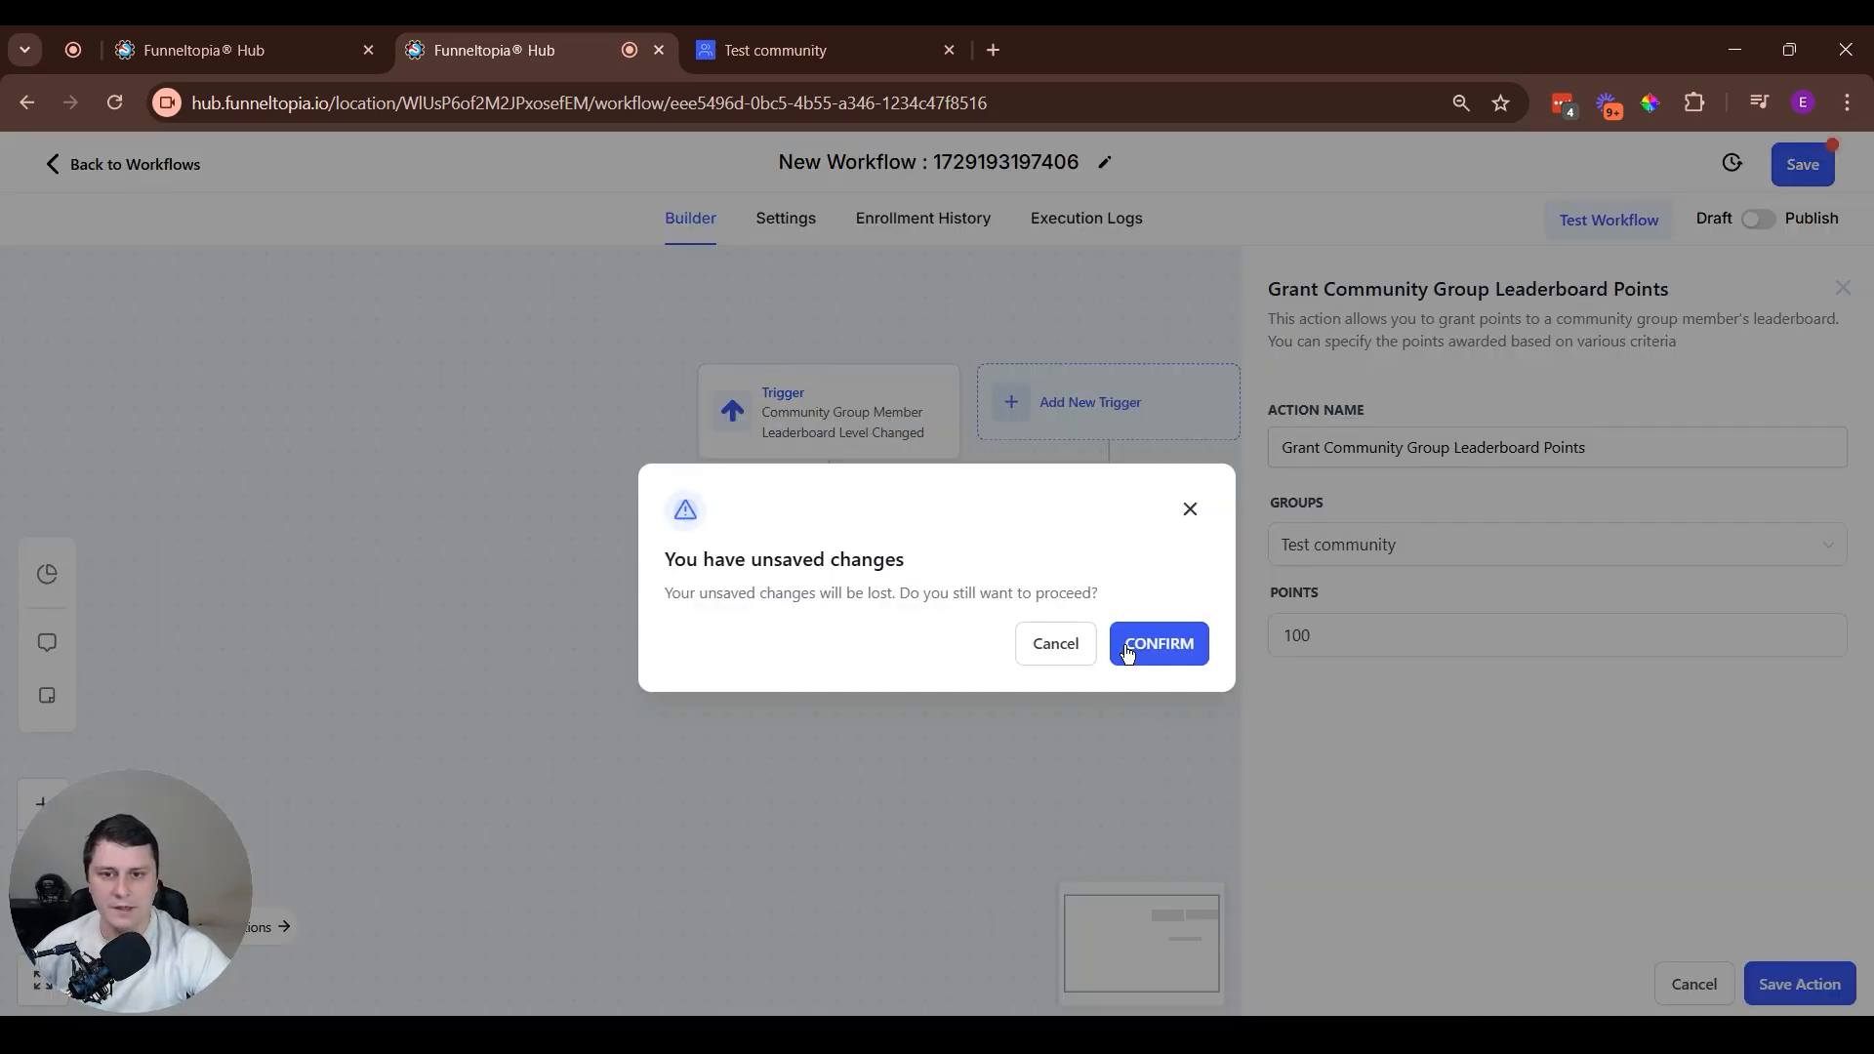
click(1127, 646)
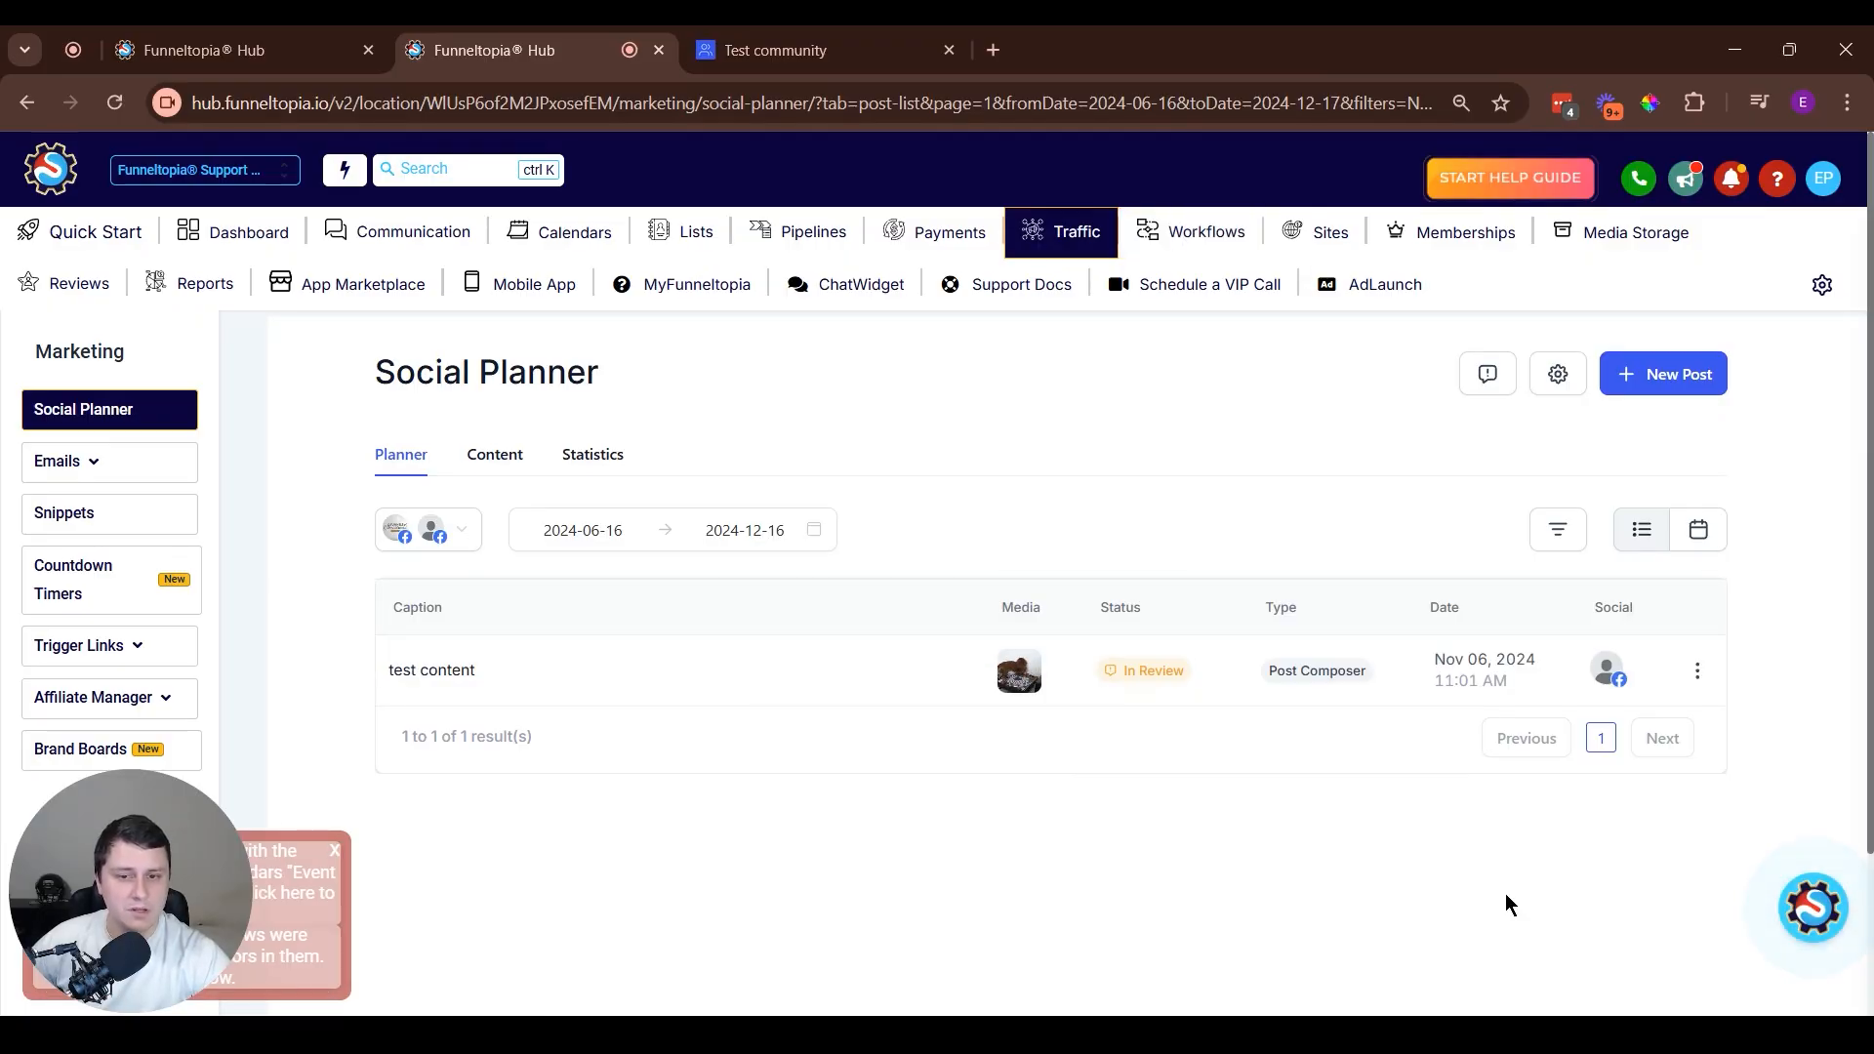
click(1804, 897)
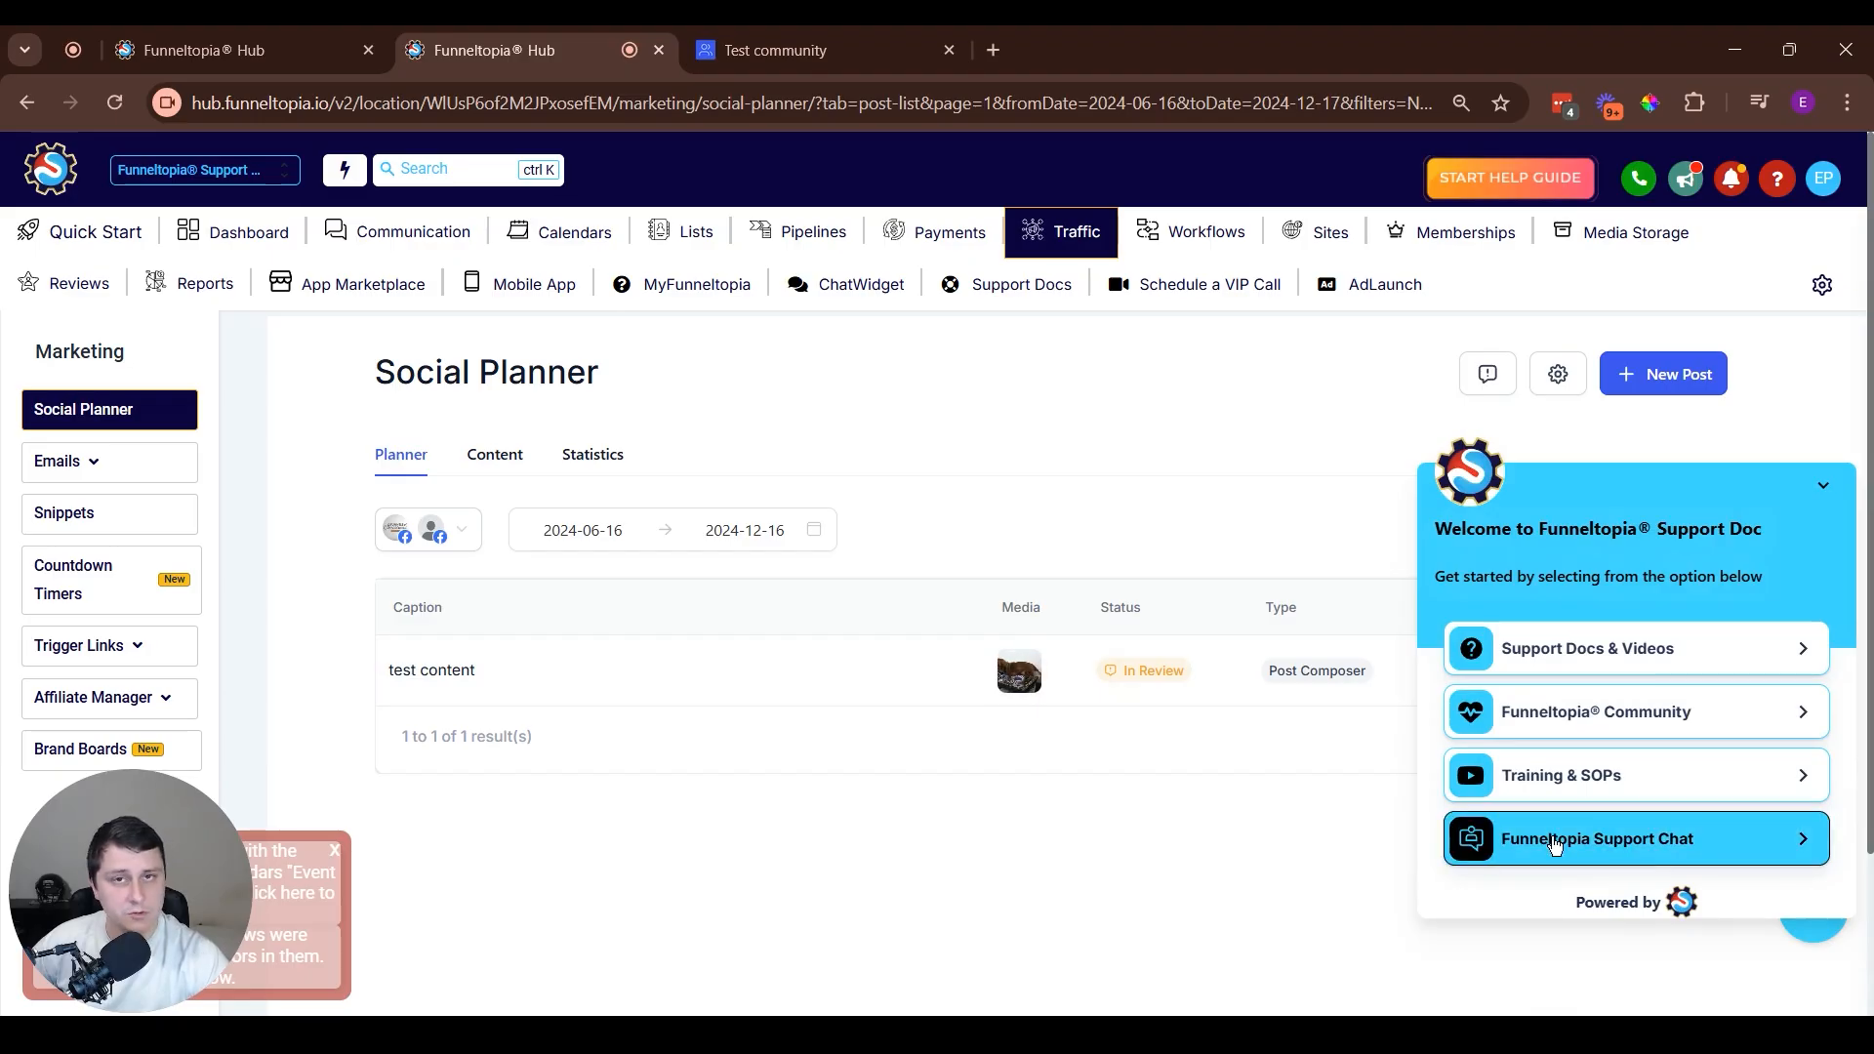